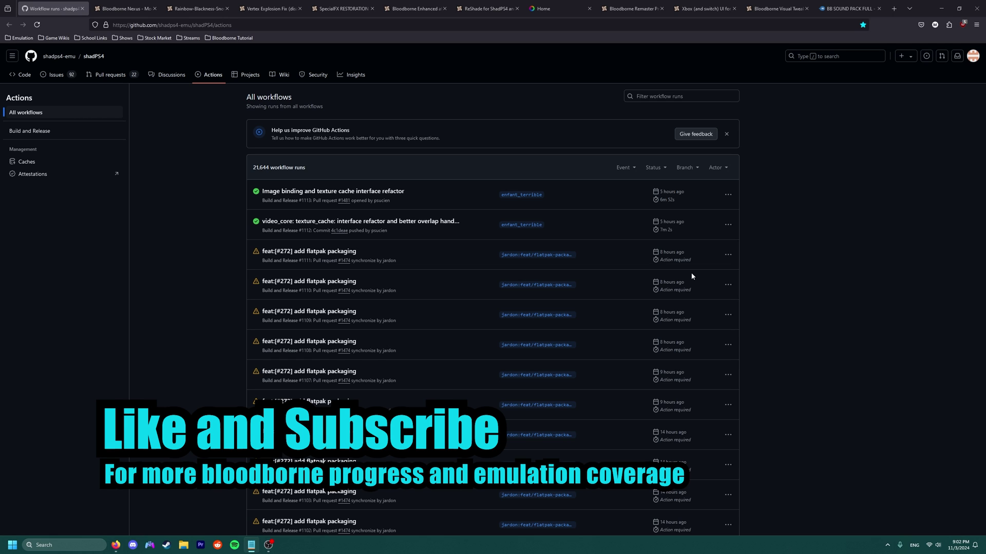
click(310, 196)
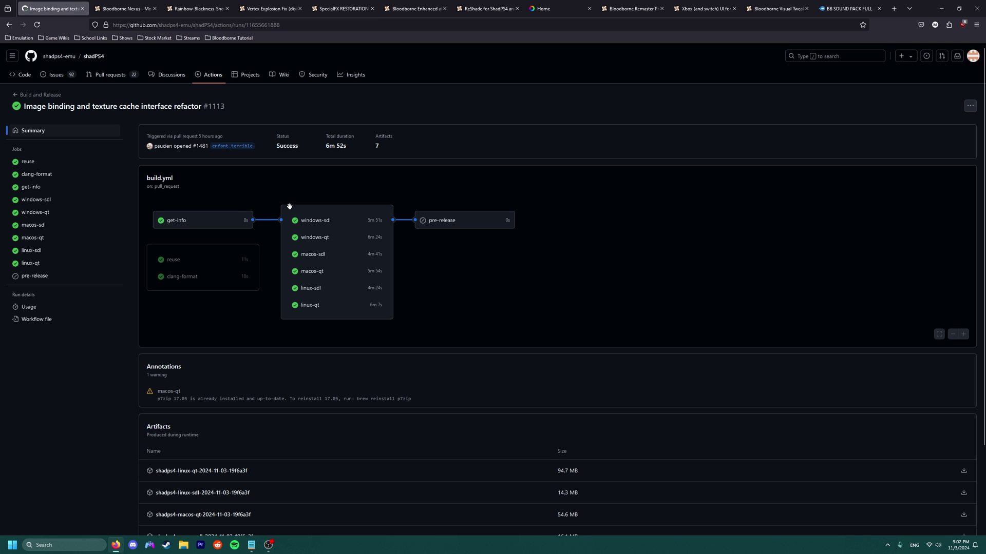
scroll(207, 427, down, 2)
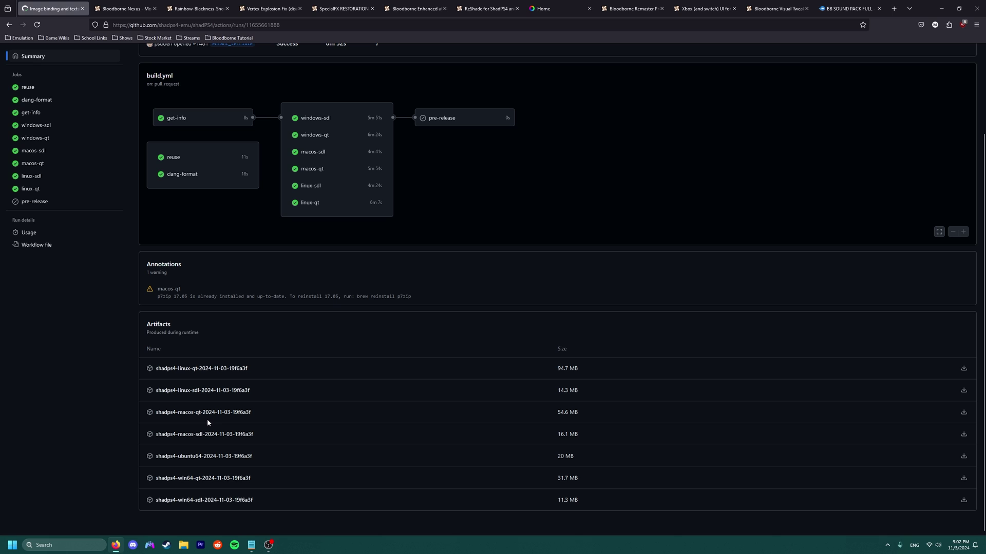
click(203, 479)
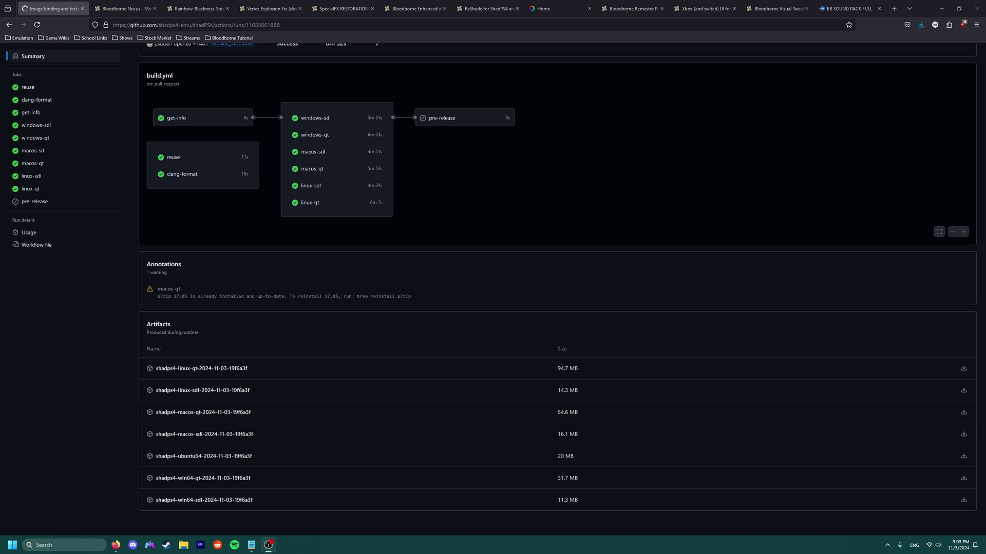
Look through the all-time popular Bloodborne mods on Nexus Mods.
click(123, 9)
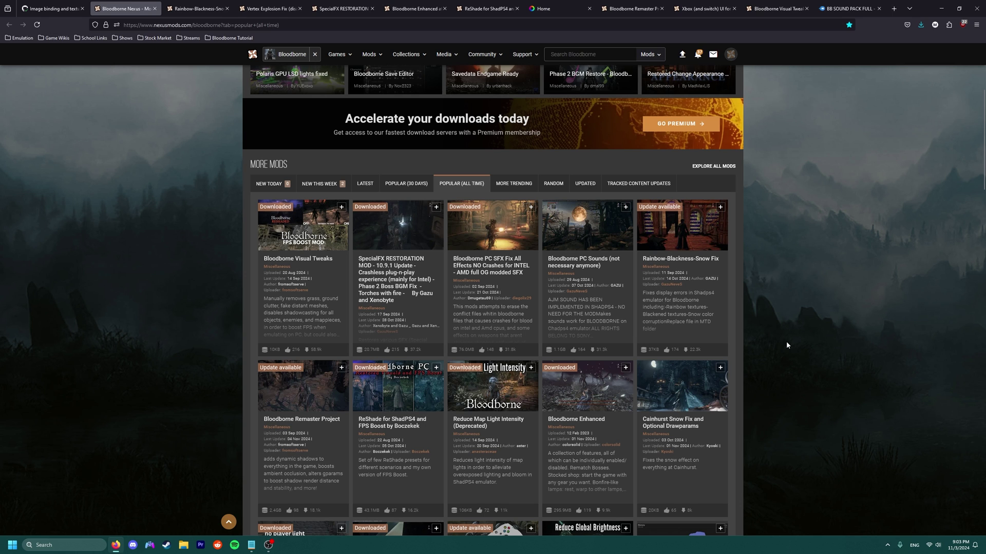
scroll(786, 342, down, 6)
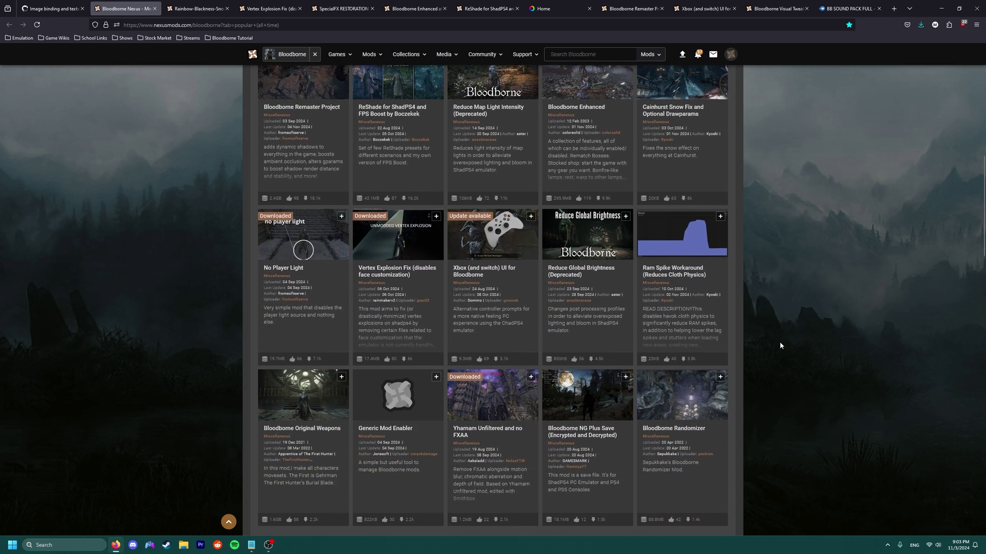
scroll(779, 345, down, 1)
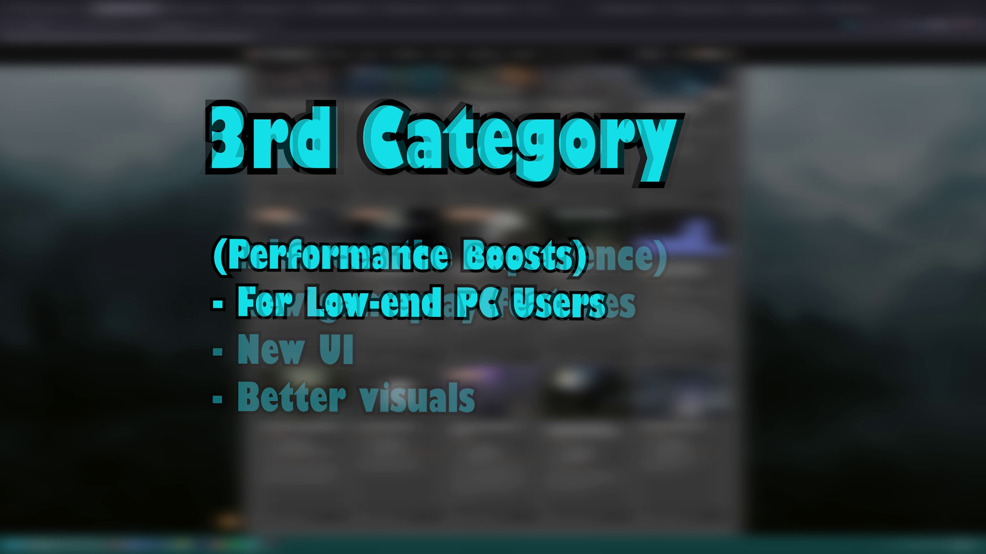
scroll(493, 282, down, 3)
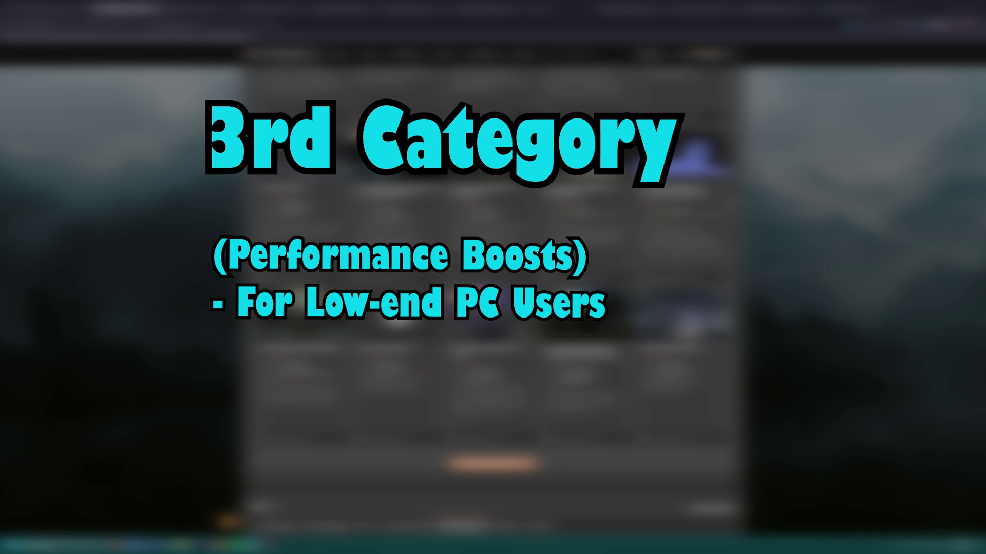
scroll(229, 238, down, 4)
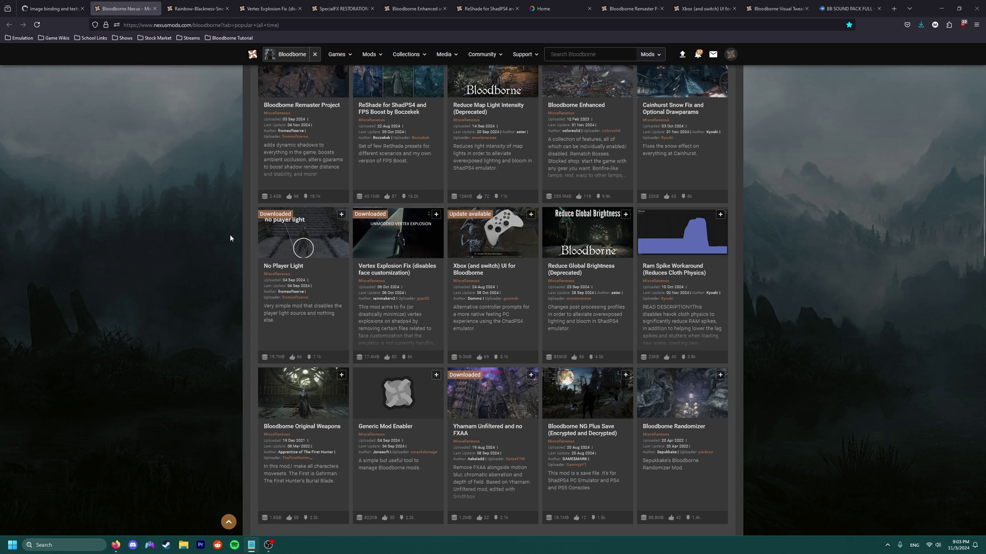
scroll(744, 202, down, 2)
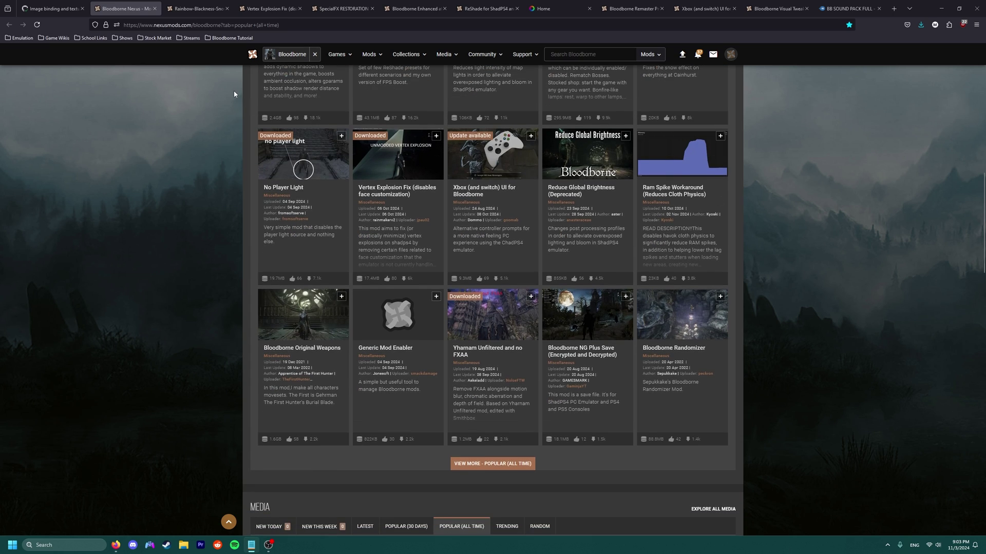
scroll(215, 195, up, 2)
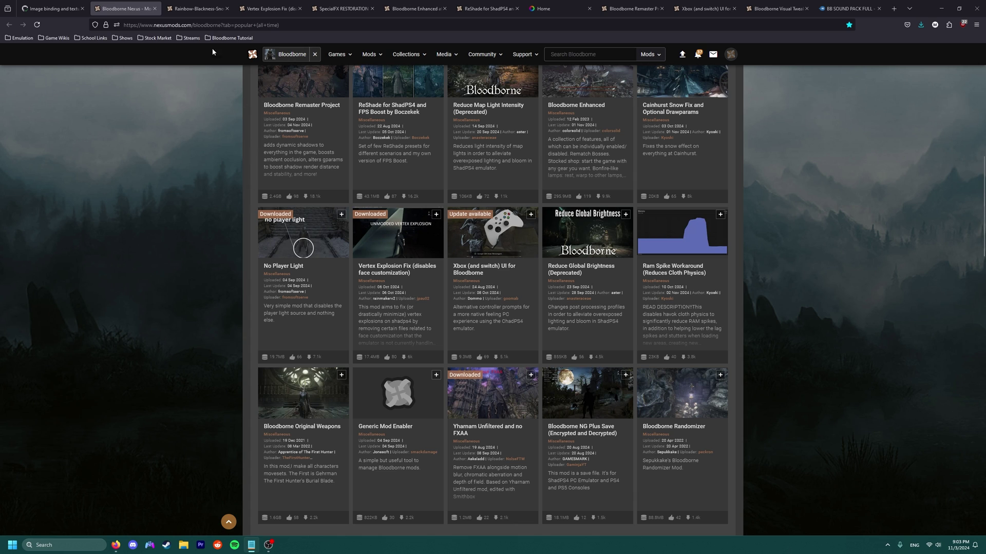
Open the manual download page for RAINBOW AND BLACKNESS FIX 14.0 from the Rainbow-Blackness-Snow Fix mod.
click(186, 10)
scroll(221, 303, down, 2)
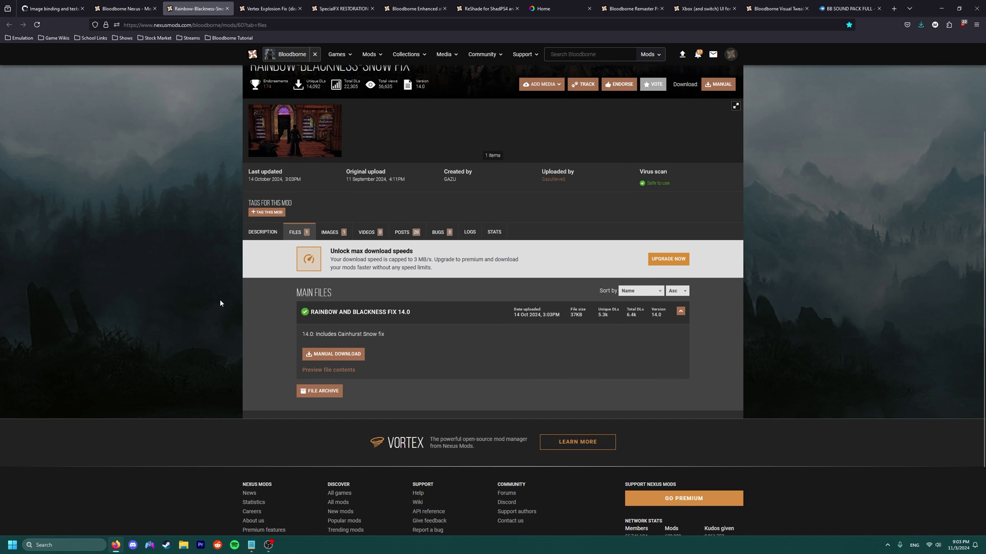
click(343, 354)
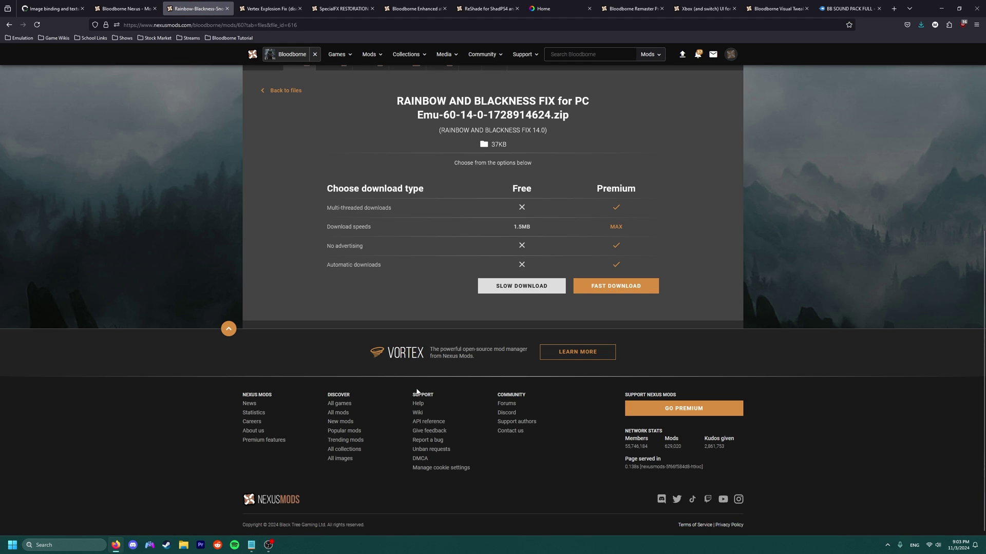
Review the downloadable files of the Vertex Explosion Fix, SpecialFX Restoration, Bloodborne Enhanced and ReShade for ShadPS4 mods.
key(ctrl+Tab)
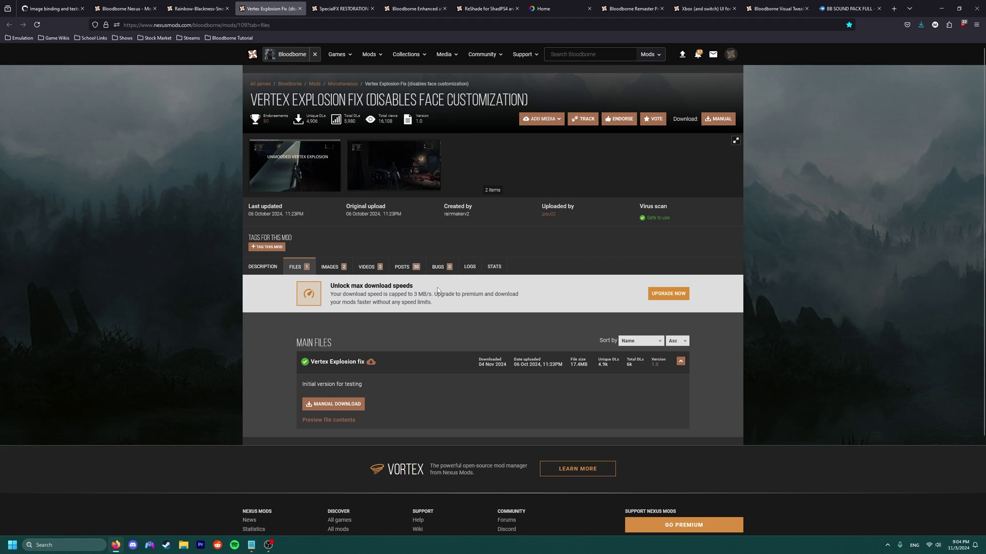
key(ctrl+Tab)
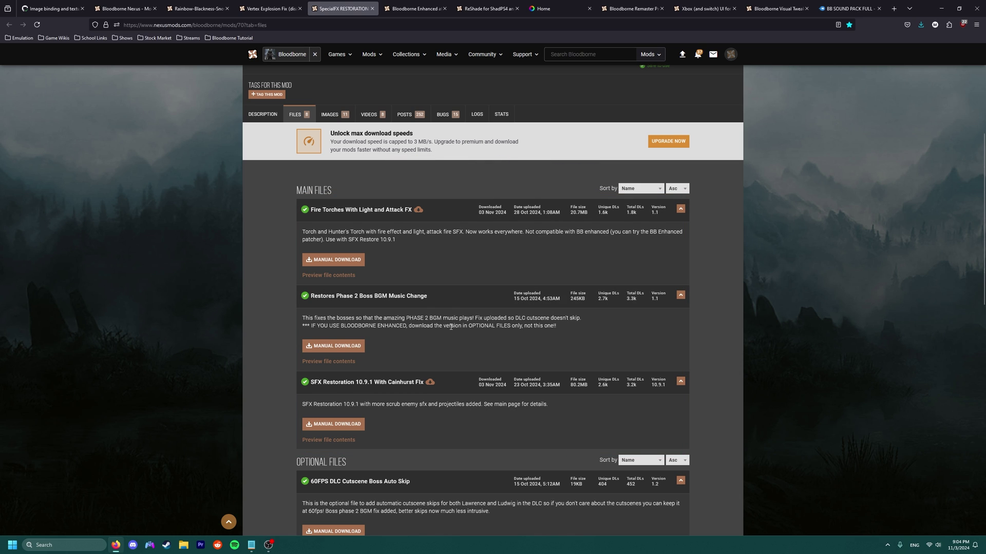
scroll(349, 366, down, 4)
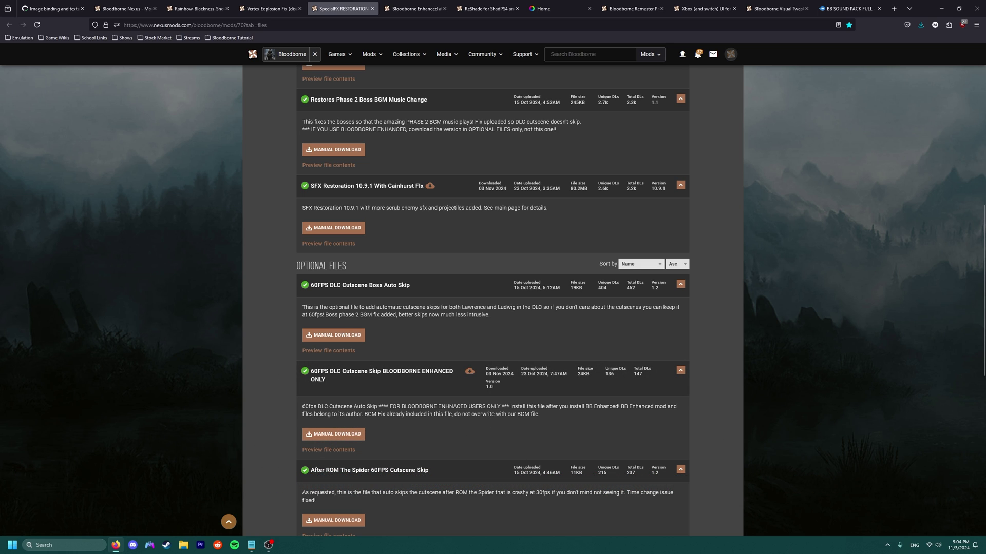
key(ctrl+Tab)
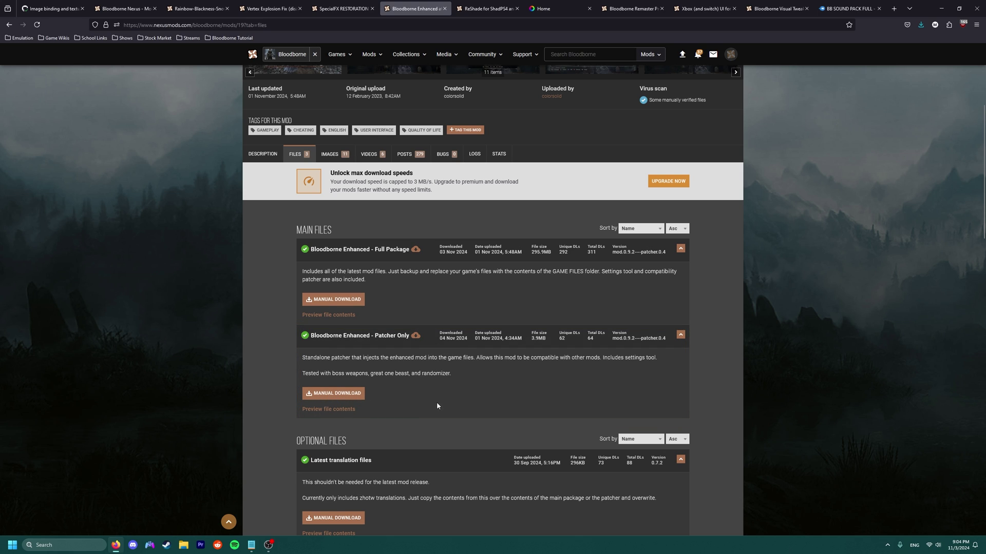
click(488, 9)
scroll(579, 401, down, 5)
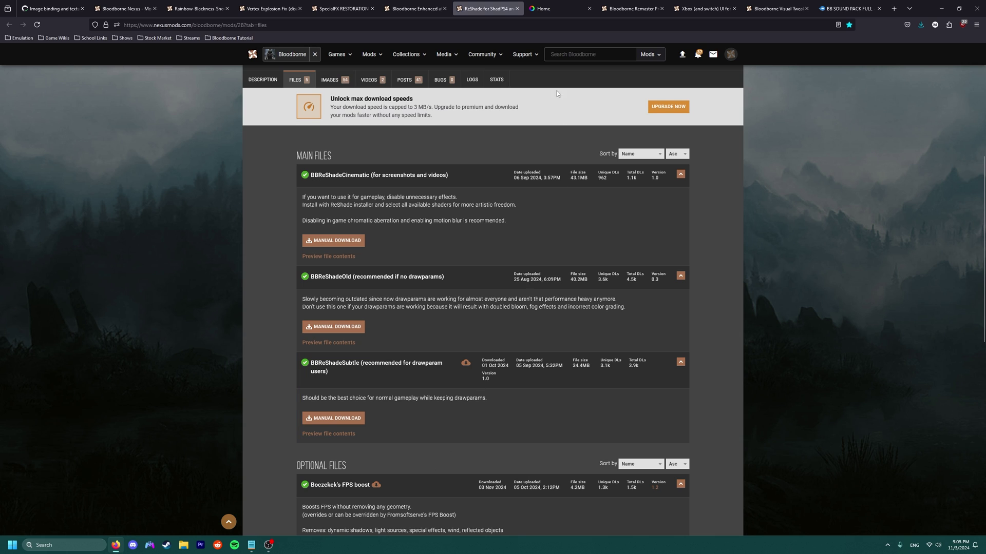
Download the standard ReShade 6.3.3 installer from the ReShade website.
click(550, 8)
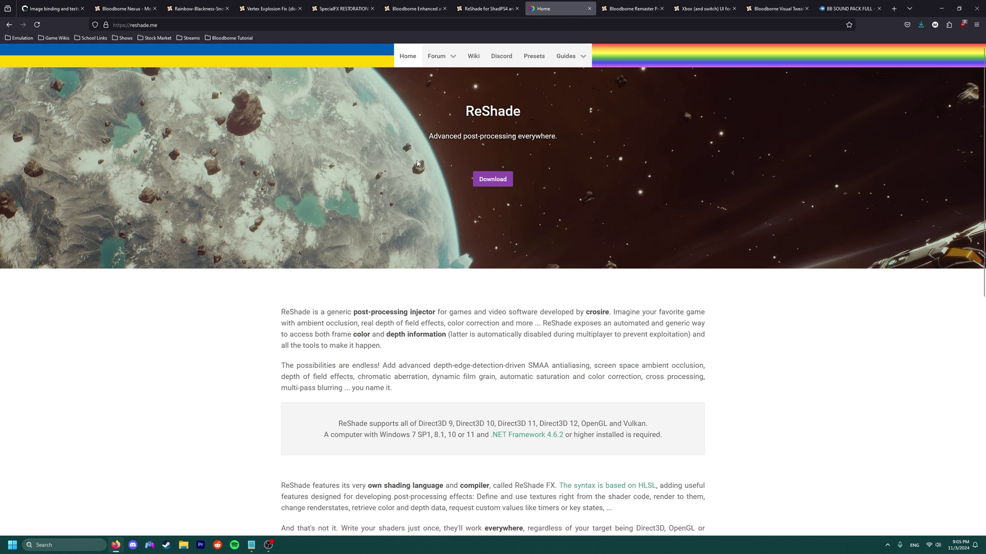
click(494, 180)
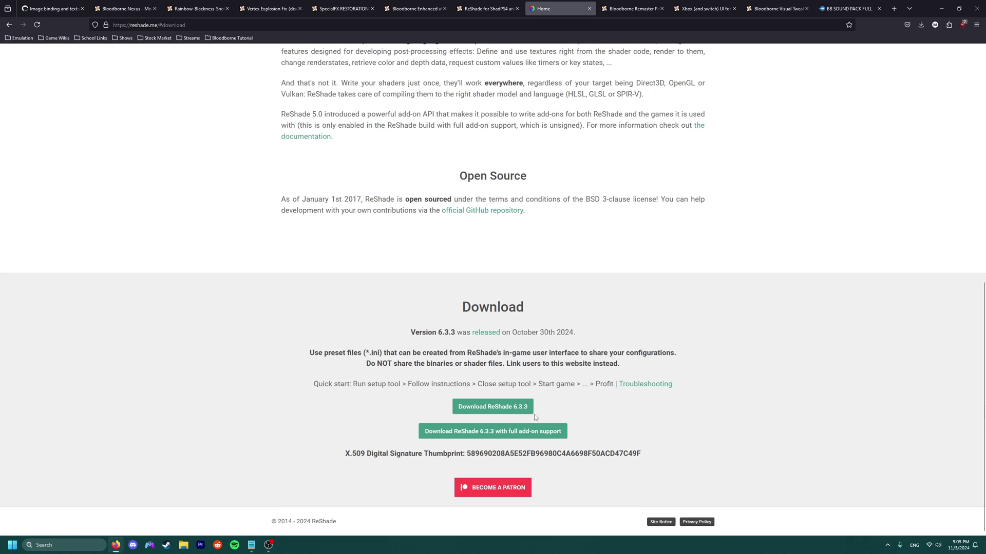
click(493, 409)
Review the files of the Bloodborne Remaster Project, Xbox UI and ReShade for ShadPS4 mods, and open the Bloodborne Visual Tweaks page.
key(ctrl+Tab)
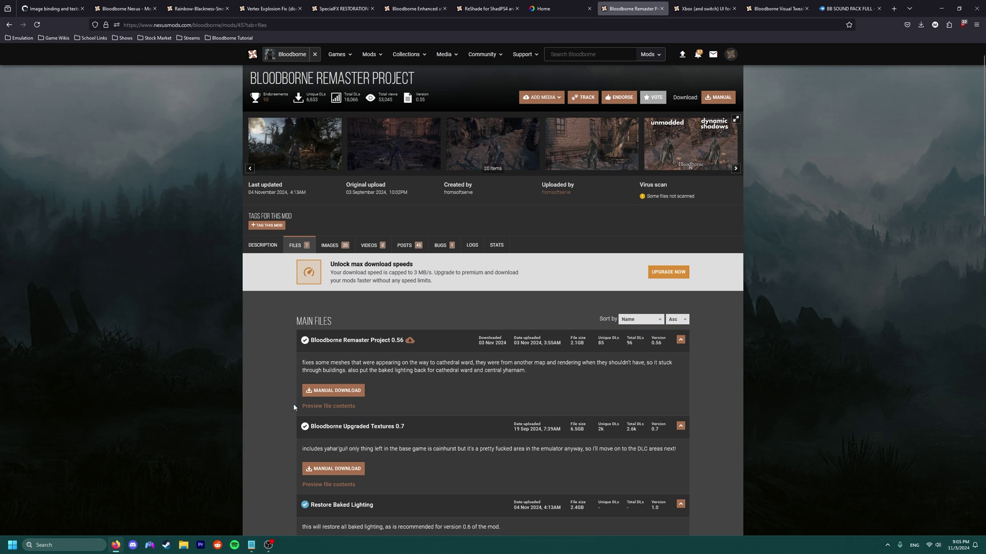
key(ctrl+Tab)
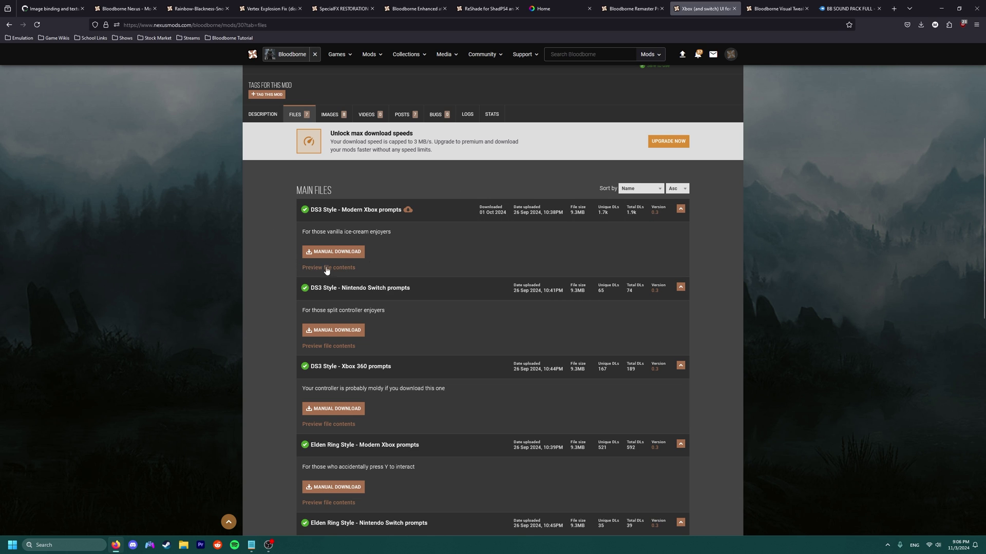
click(485, 9)
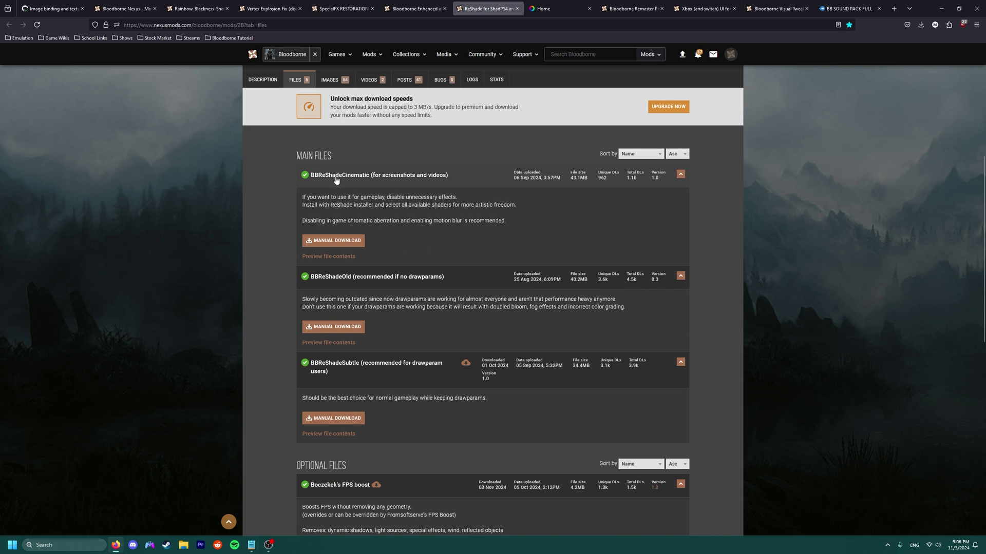
scroll(300, 284, down, 5)
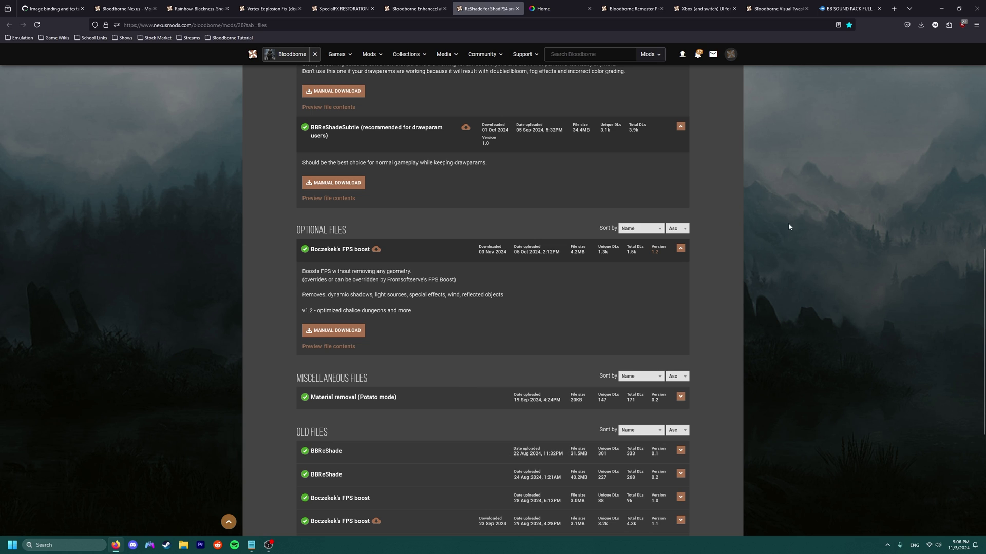
click(776, 9)
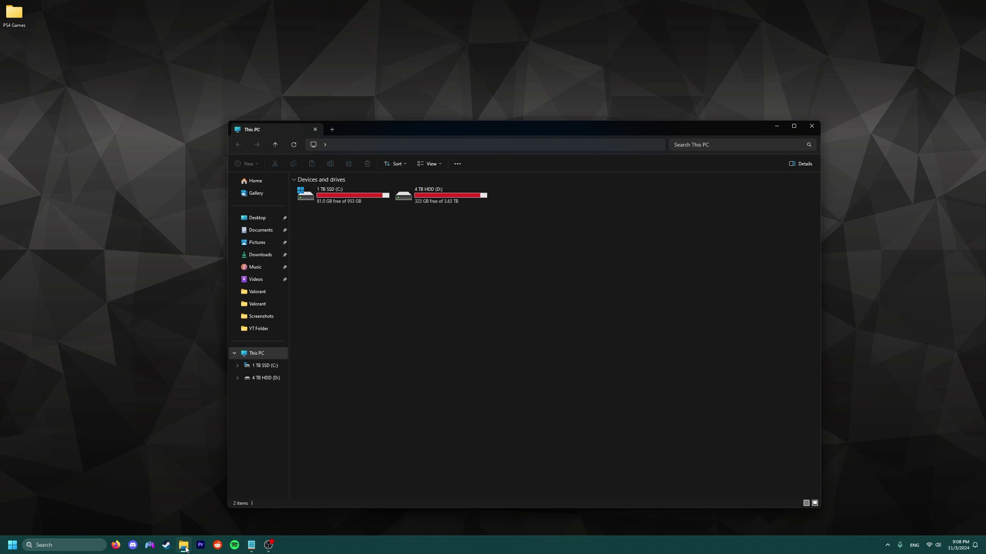
right_click(328, 212)
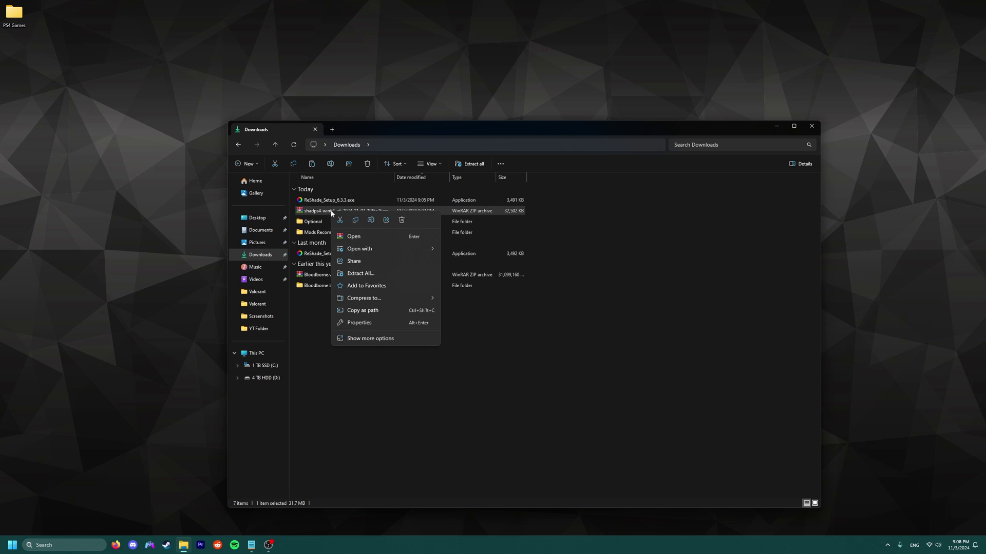
click(362, 276)
click(555, 339)
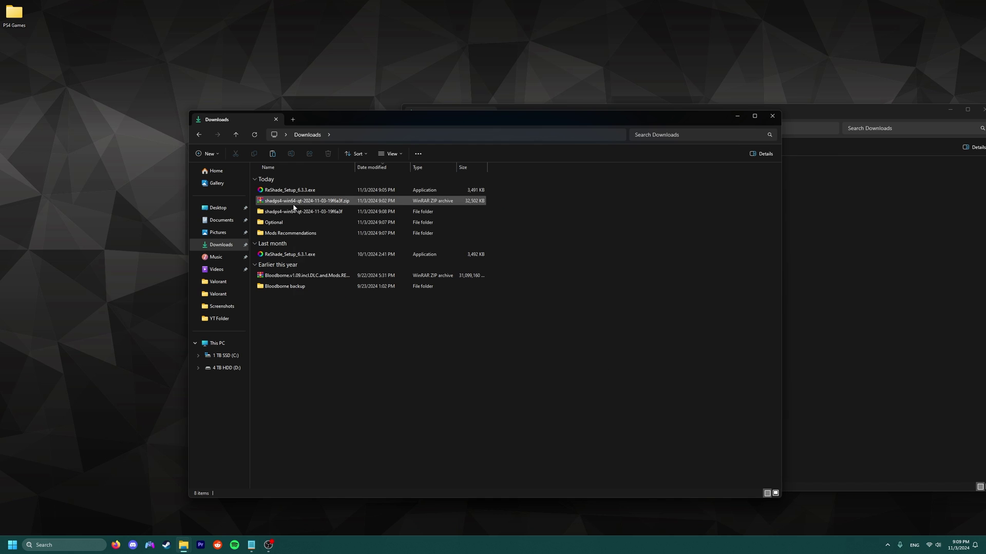
right_click(288, 204)
click(360, 212)
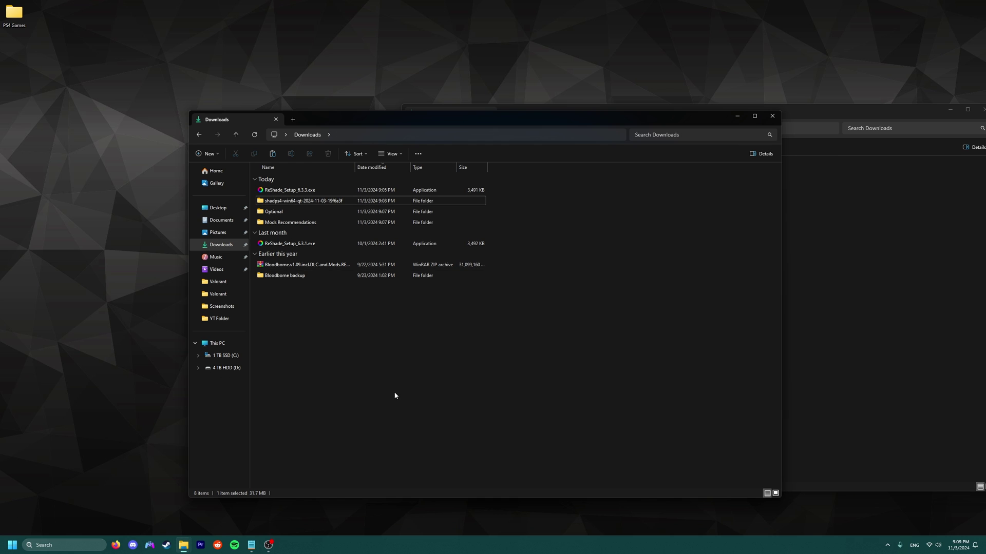
Move the PS4 Games folder from the desktop into the extracted shadps4-win64-qt folder and check the game folders inside it.
double_click(311, 204)
drag(19, 16, 390, 506)
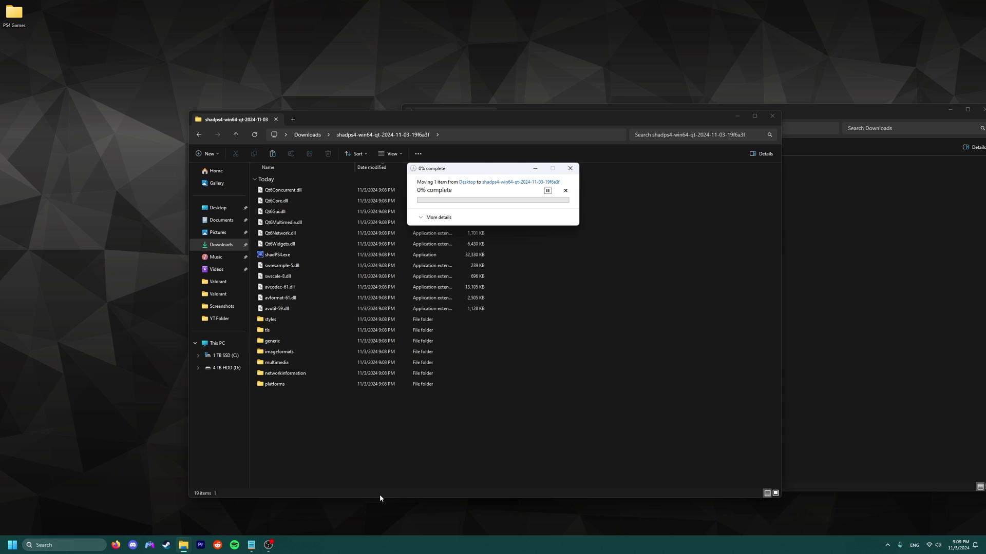
double_click(289, 398)
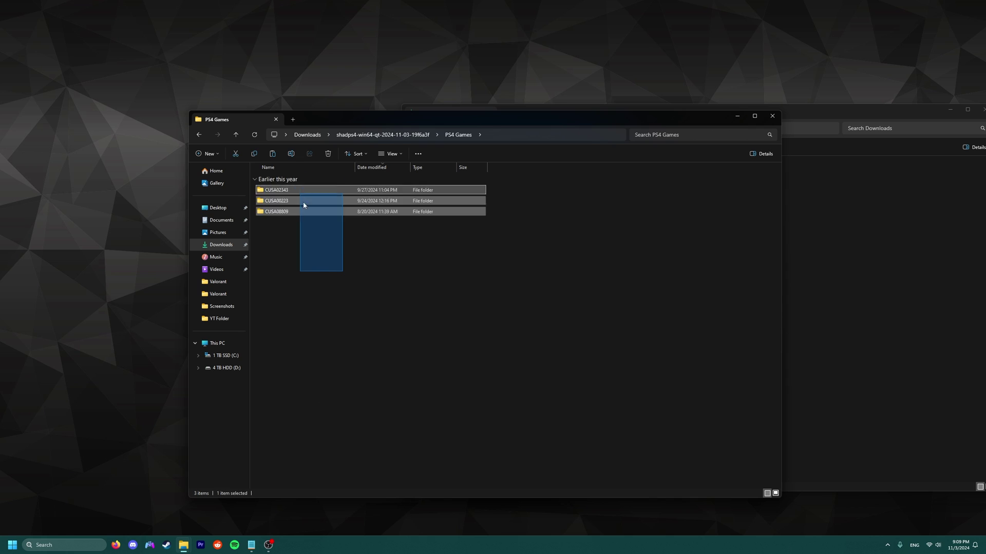
key(alt+Left)
click(483, 453)
Create a desktop shortcut for shadPS4.exe.
right_click(280, 254)
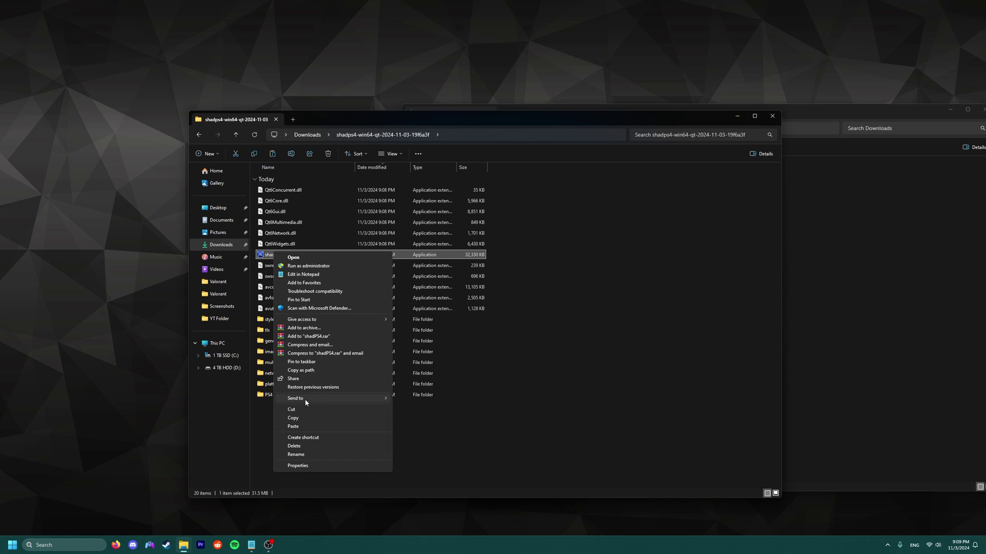
mouse_move(336, 395)
click(424, 419)
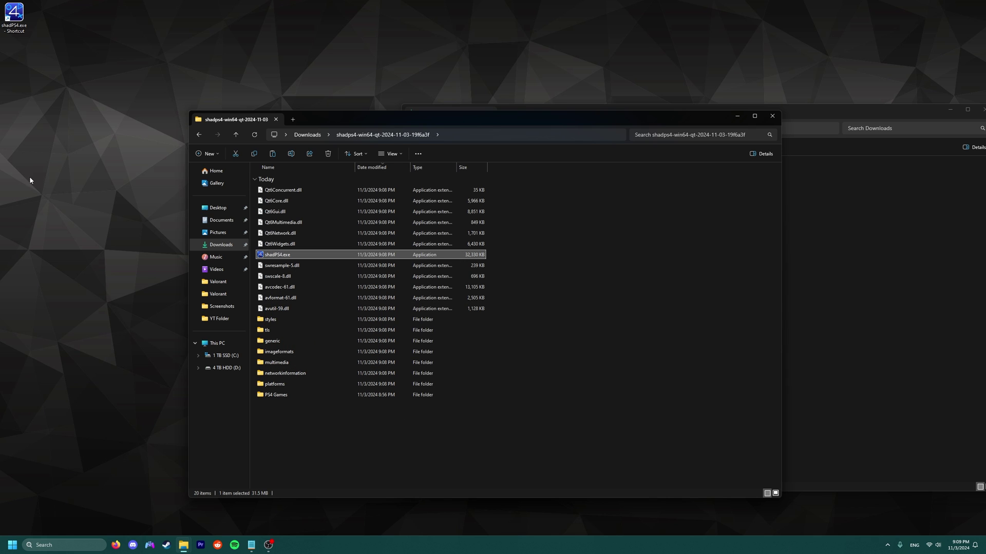
Launch shadPS4.exe and allow it to run despite the Microsoft Defender SmartScreen block.
double_click(277, 254)
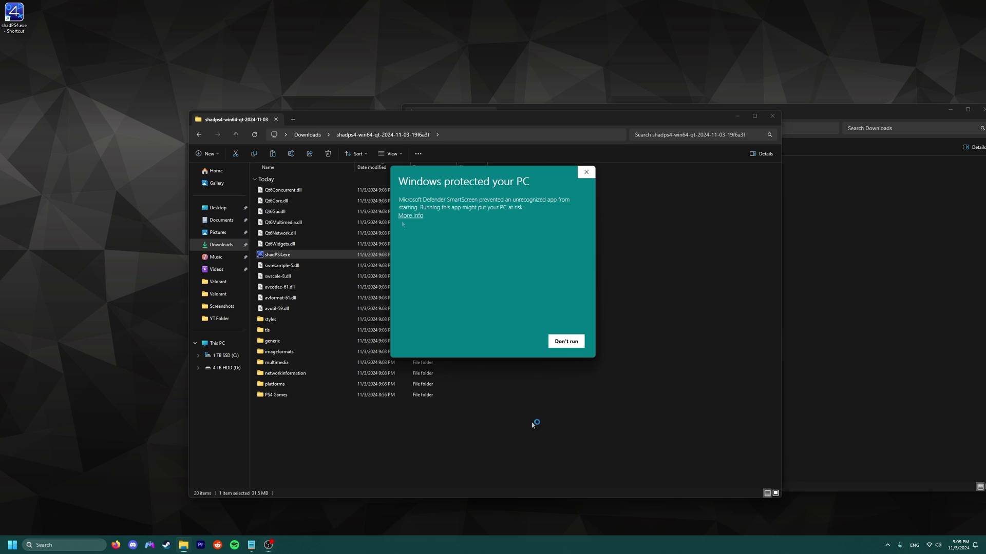
click(404, 223)
click(509, 344)
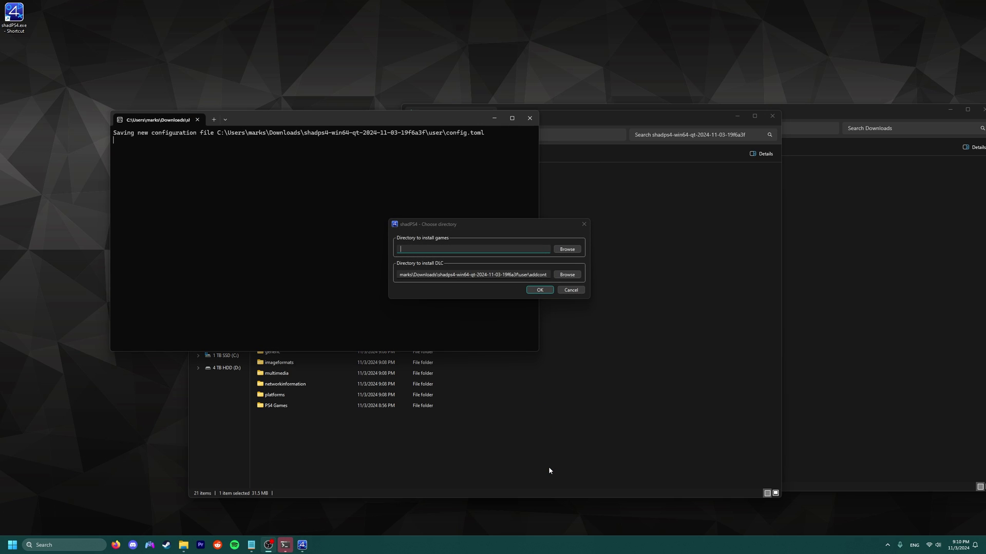
click(567, 250)
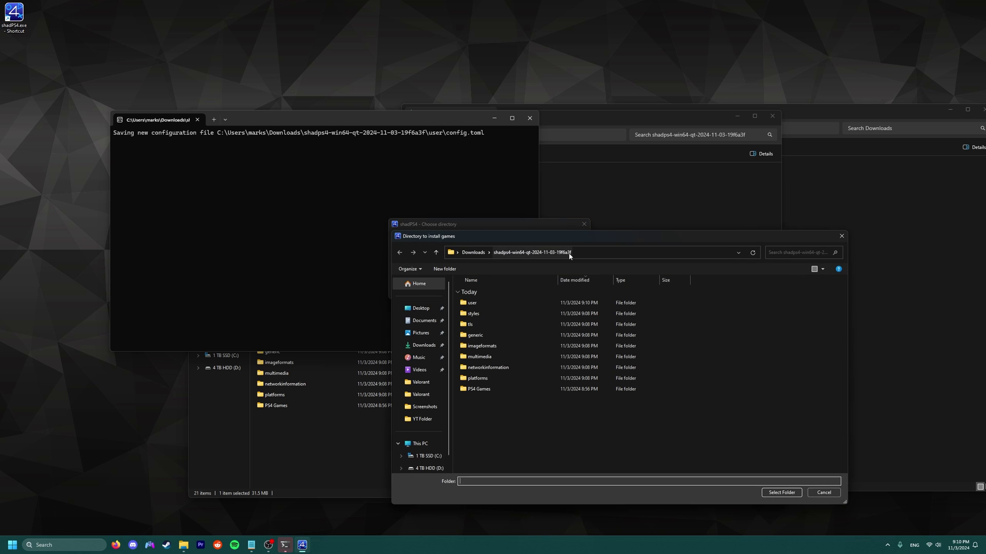
click(484, 391)
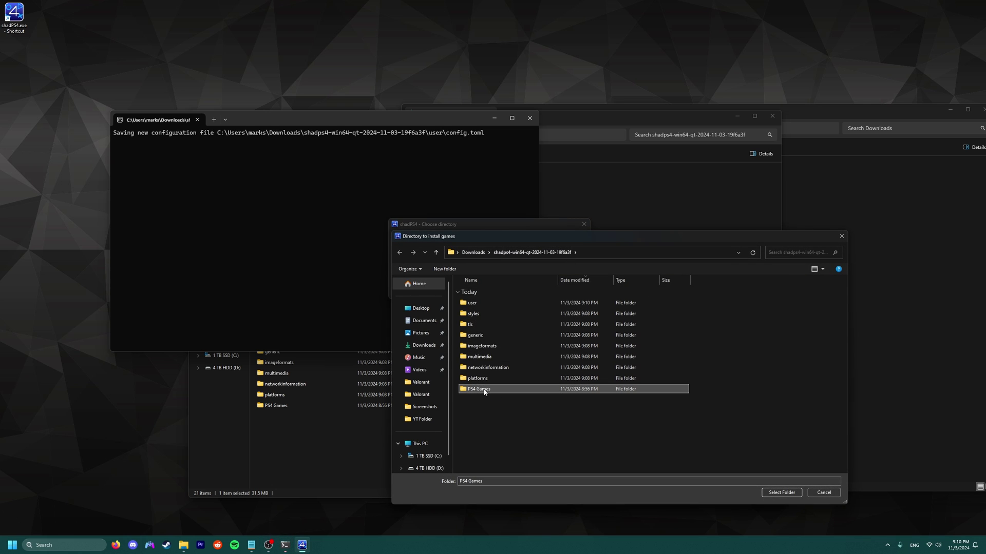
click(780, 494)
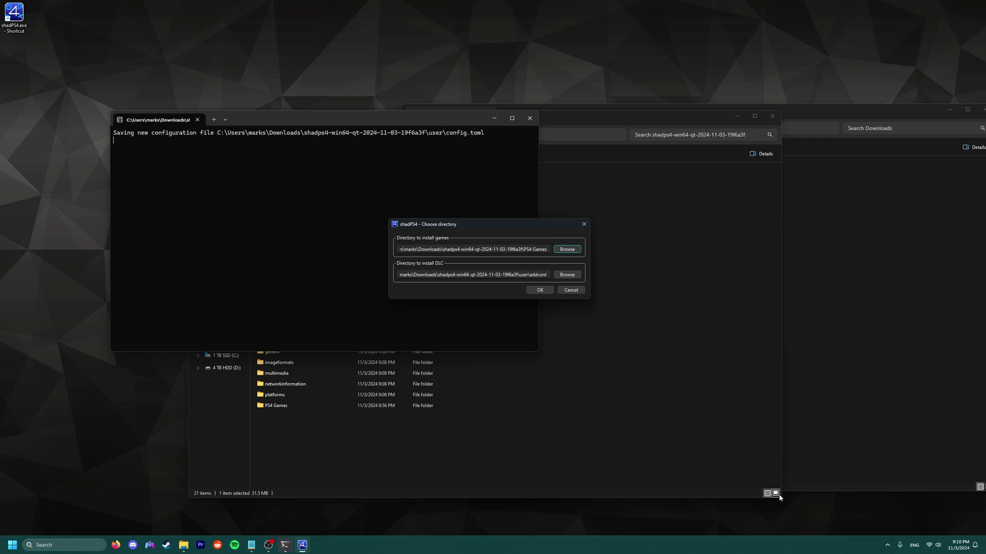
click(536, 291)
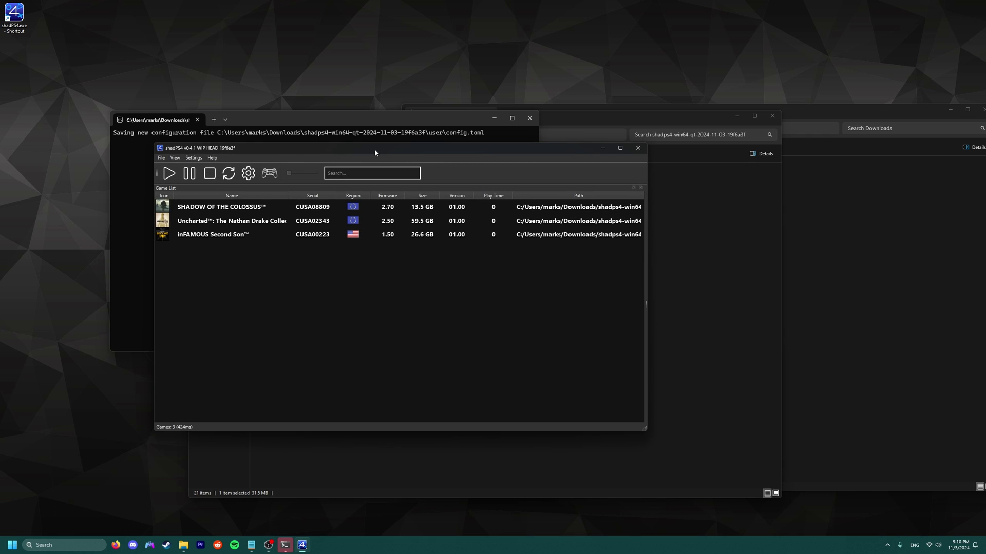
Check for emulator updates on the Nightly update channel and install the available update.
click(248, 173)
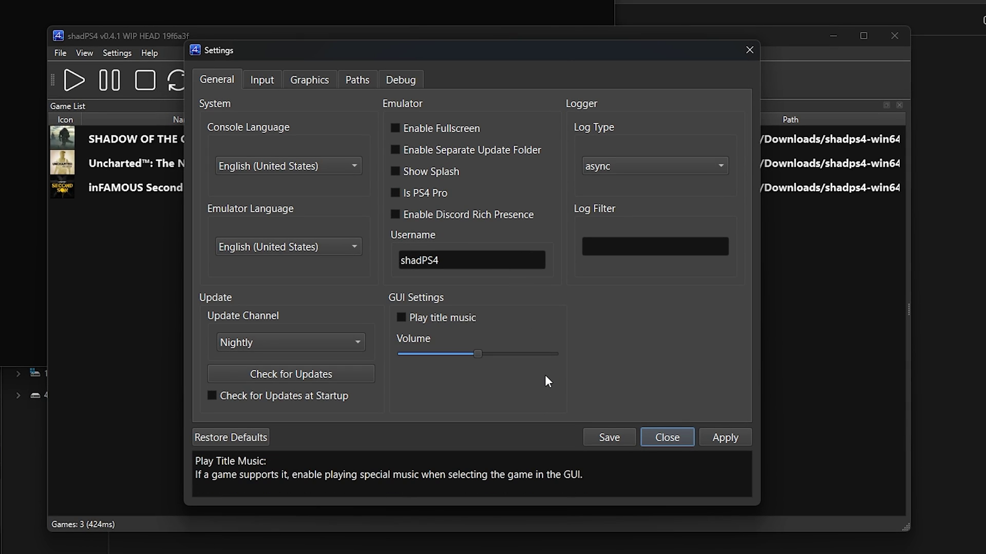
click(360, 341)
click(254, 343)
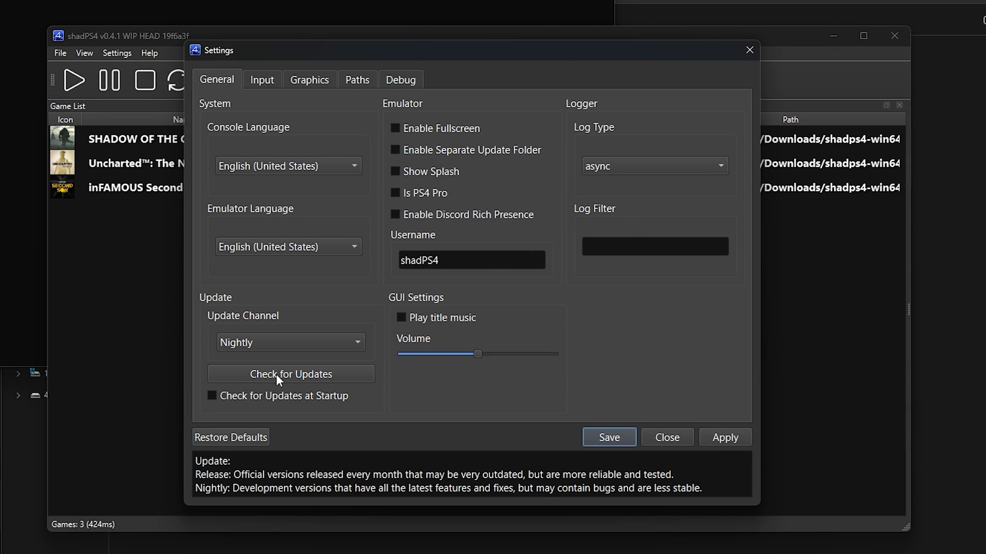
click(312, 377)
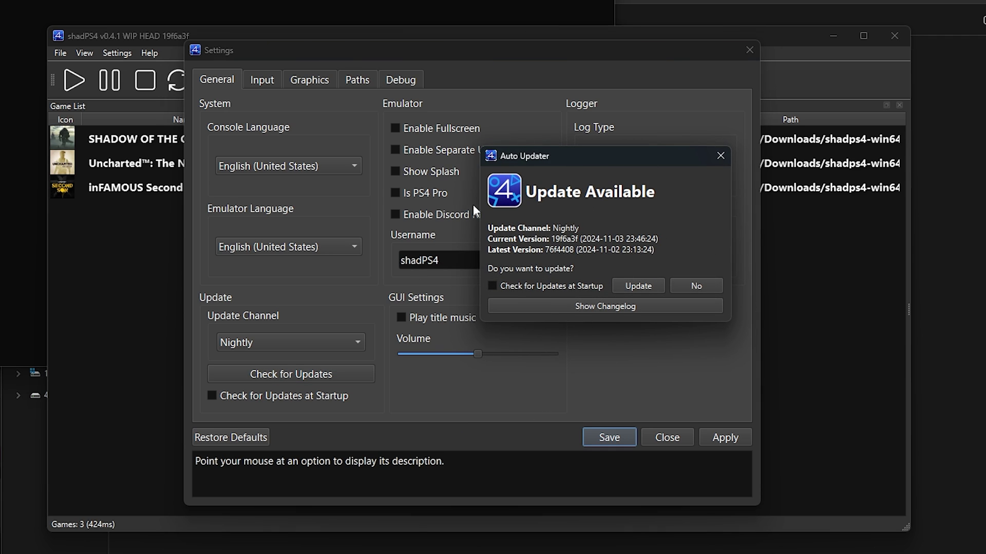
click(637, 286)
click(688, 266)
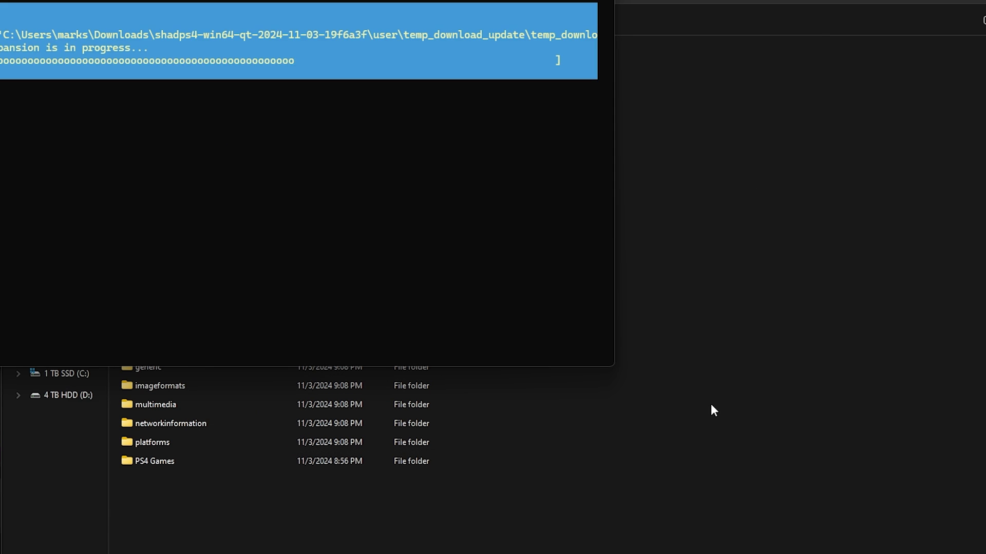
Enable Is PS4 Pro, Show Splash and Enable Fullscreen in the general emulator settings and apply the changes.
click(249, 87)
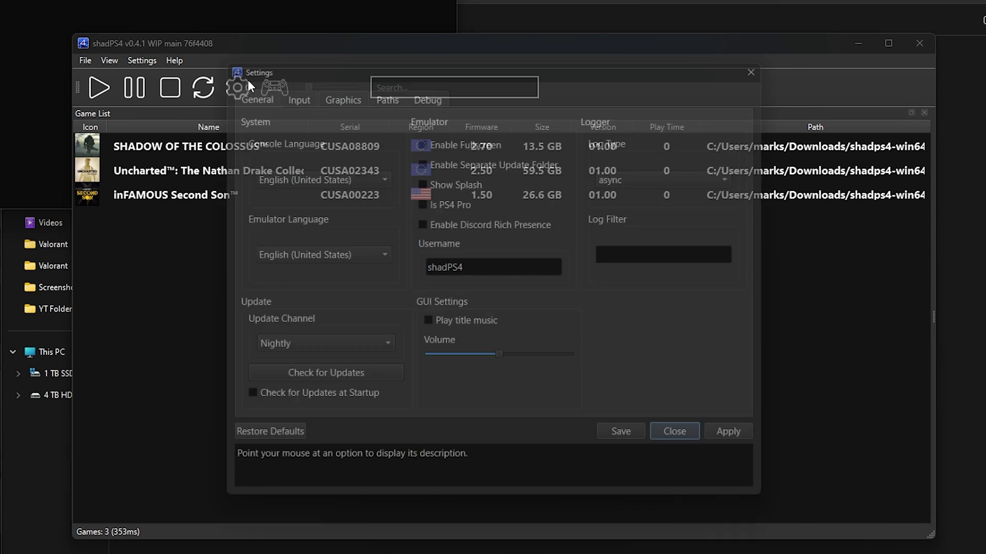
click(464, 201)
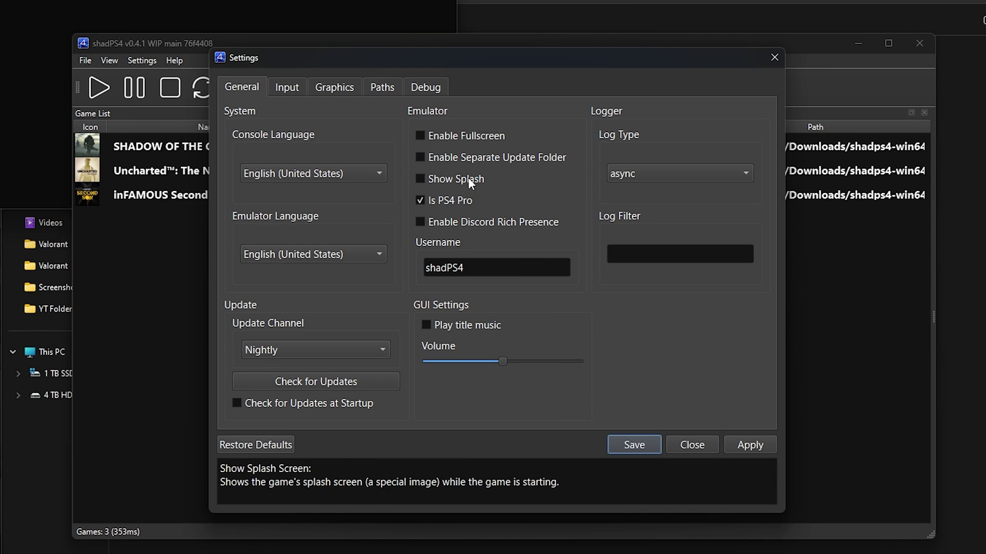
click(468, 178)
click(487, 135)
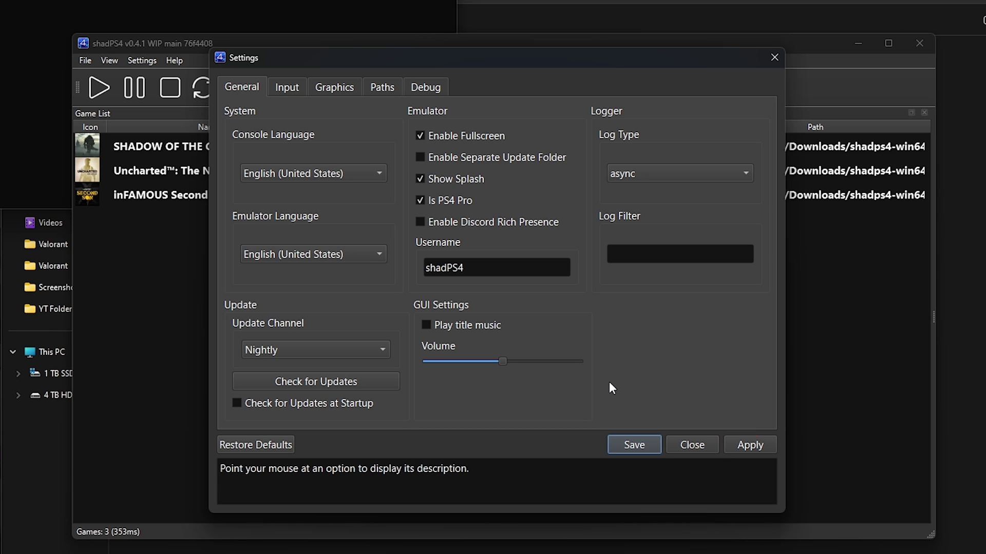
click(752, 449)
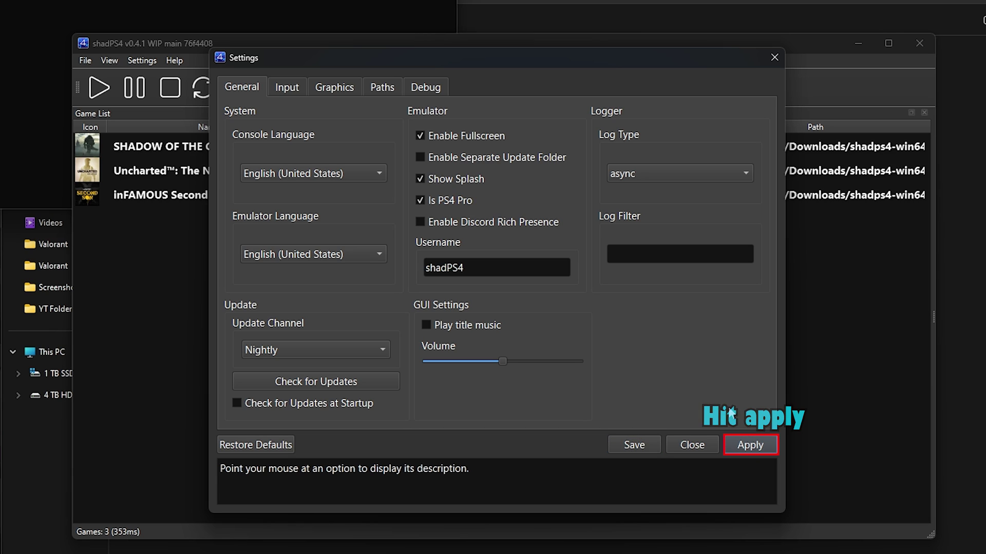
Set the graphics device to the NVIDIA GeForce RTX 2070 SUPER and the Vblank Divider to 4, and apply the settings.
click(301, 88)
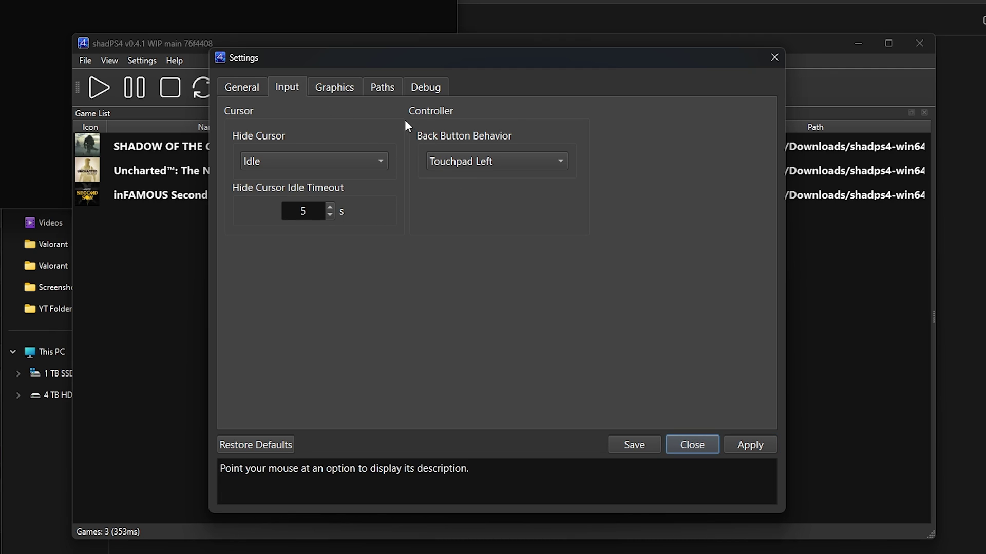
click(334, 88)
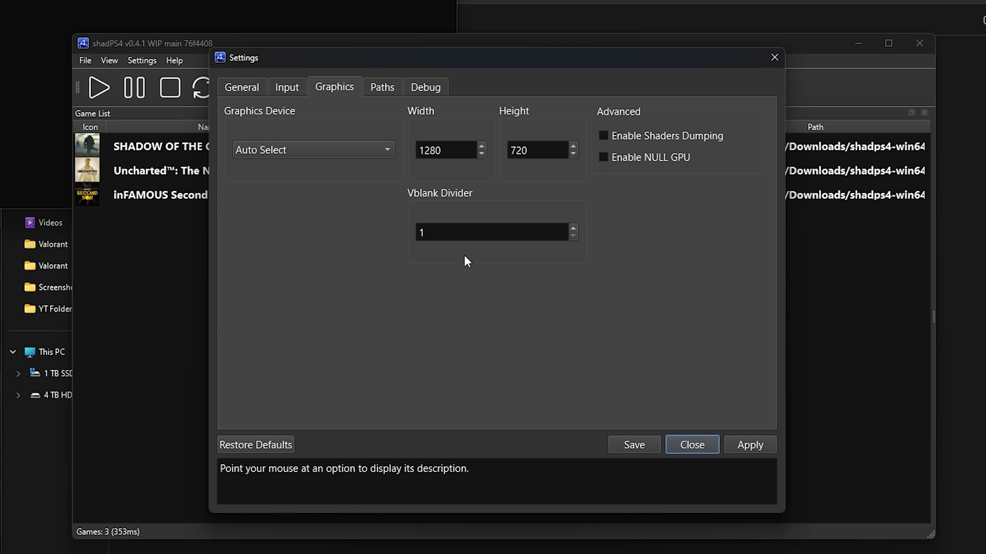
click(346, 149)
click(344, 176)
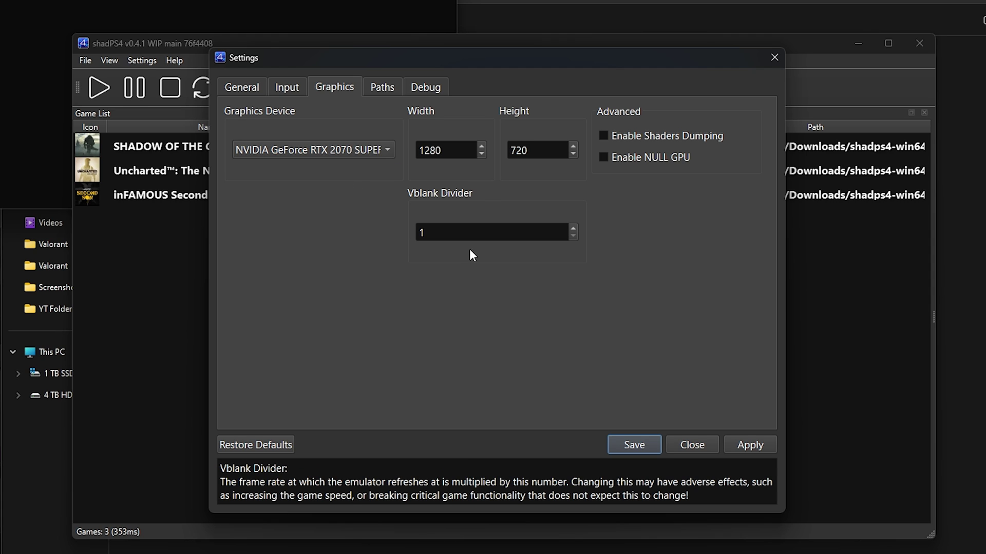
double_click(442, 232)
text(4)
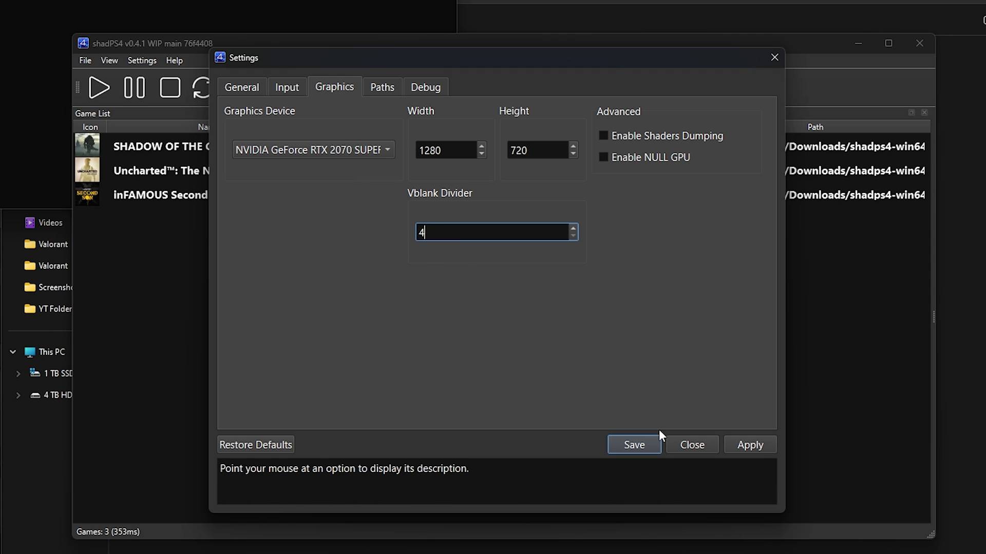
click(746, 444)
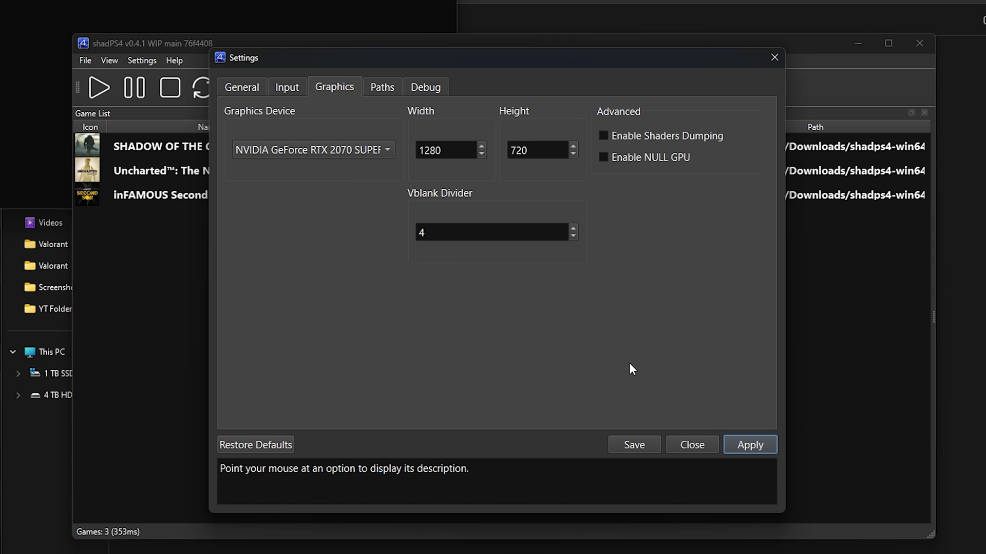
click(396, 90)
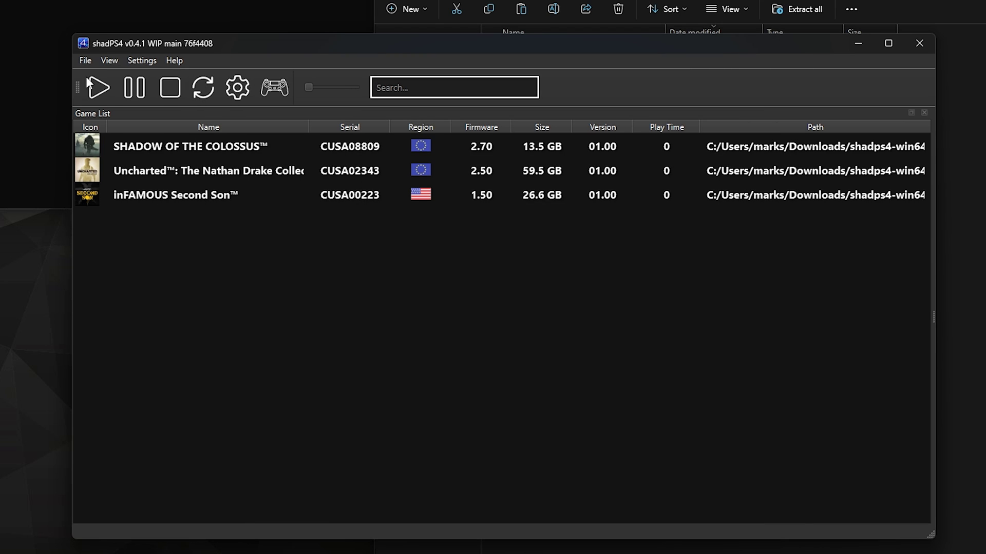
Install Bloodborne.v1.09.PS4-CUSA00900.pkg and Bloodborne.v1.09.VERSiON.FiX.PATCH.PS4-CUSA00900.pkg from the Bloodborne download folder into the games directory.
click(84, 61)
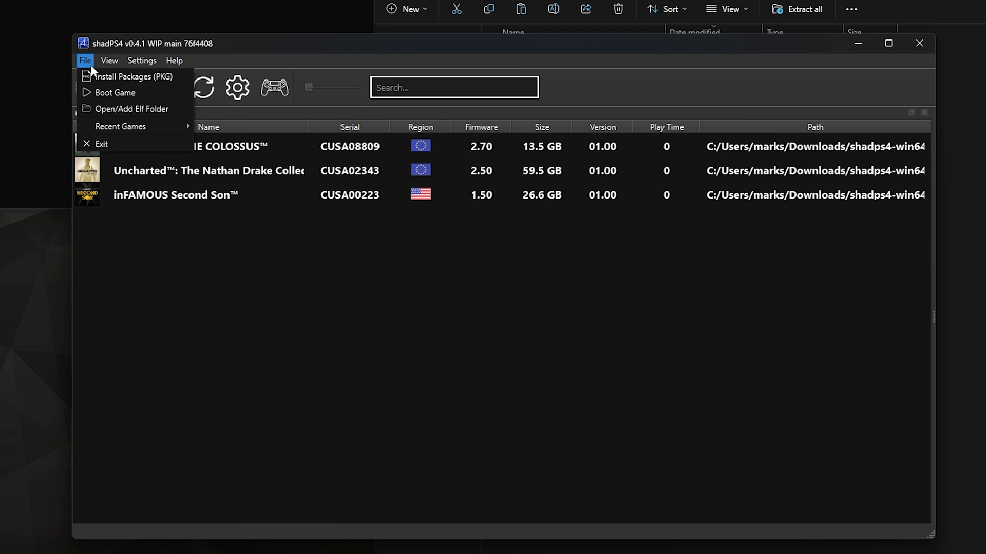
click(92, 71)
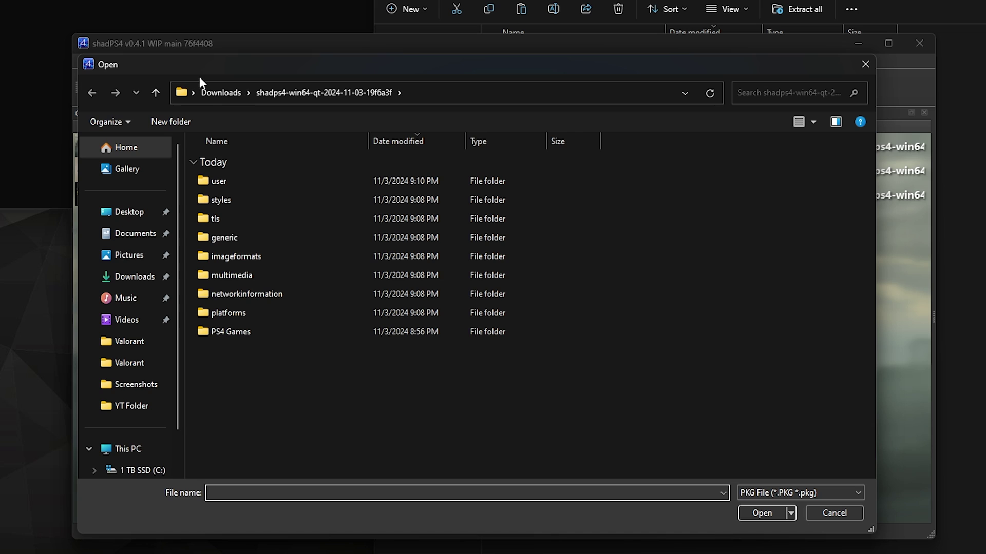
click(211, 90)
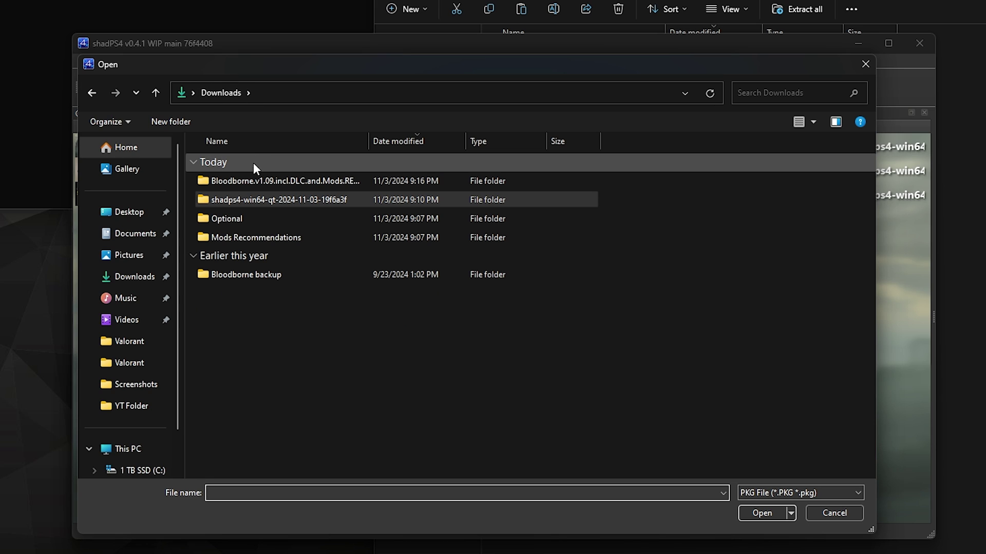
double_click(244, 181)
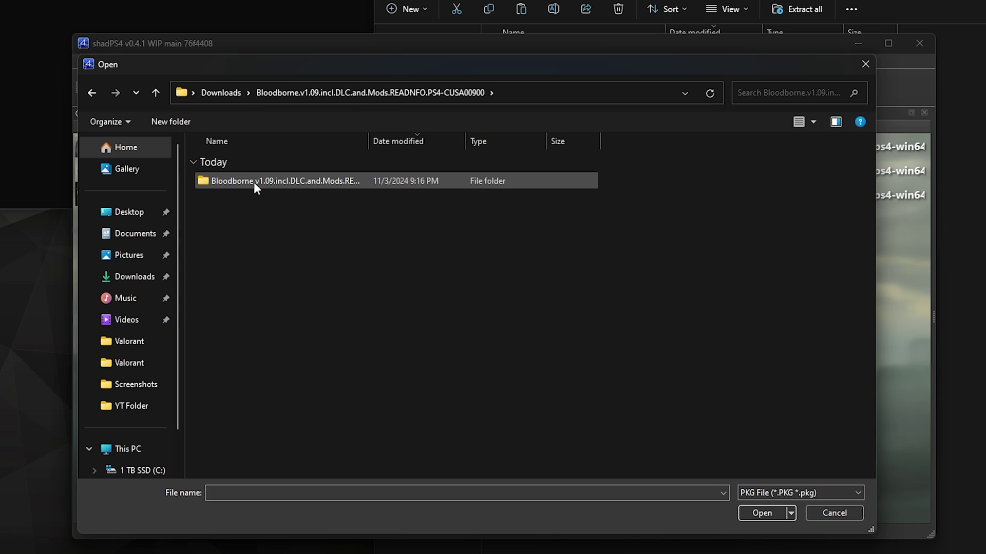
double_click(254, 183)
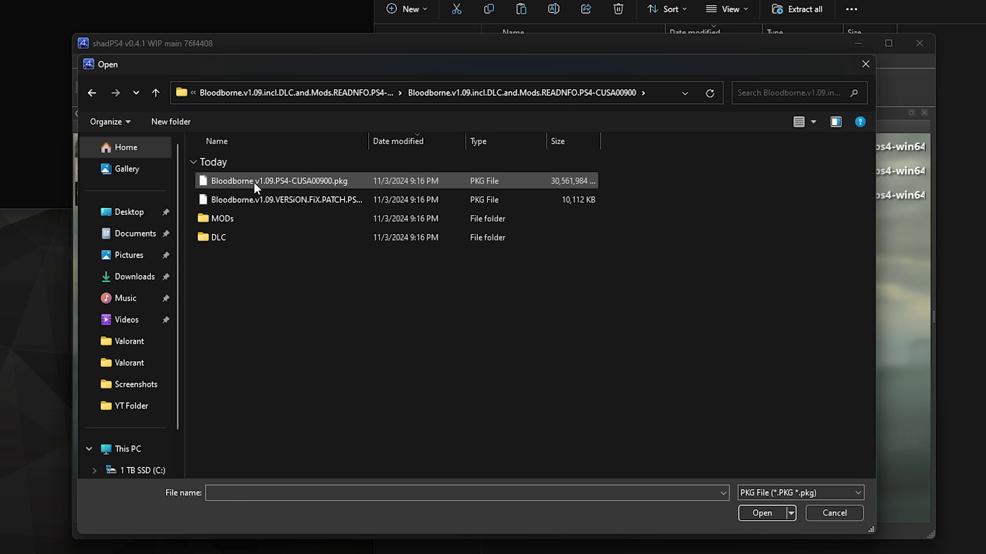
click(254, 183)
ctrl+click(340, 204)
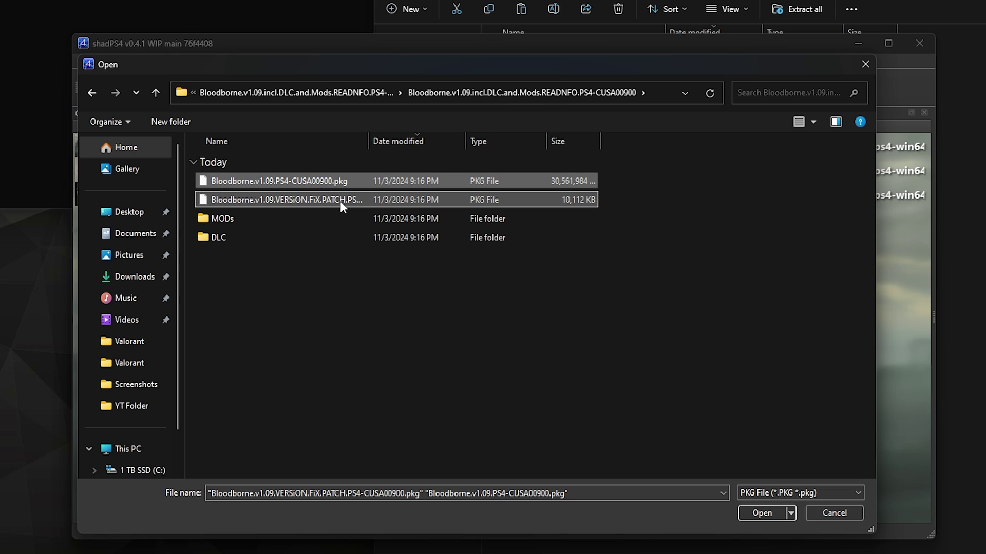
click(769, 507)
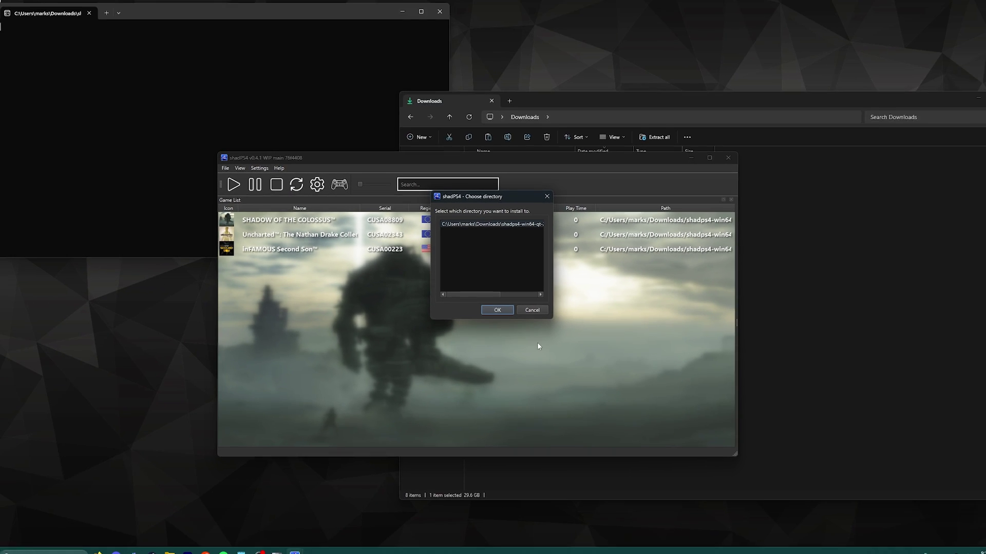
click(497, 310)
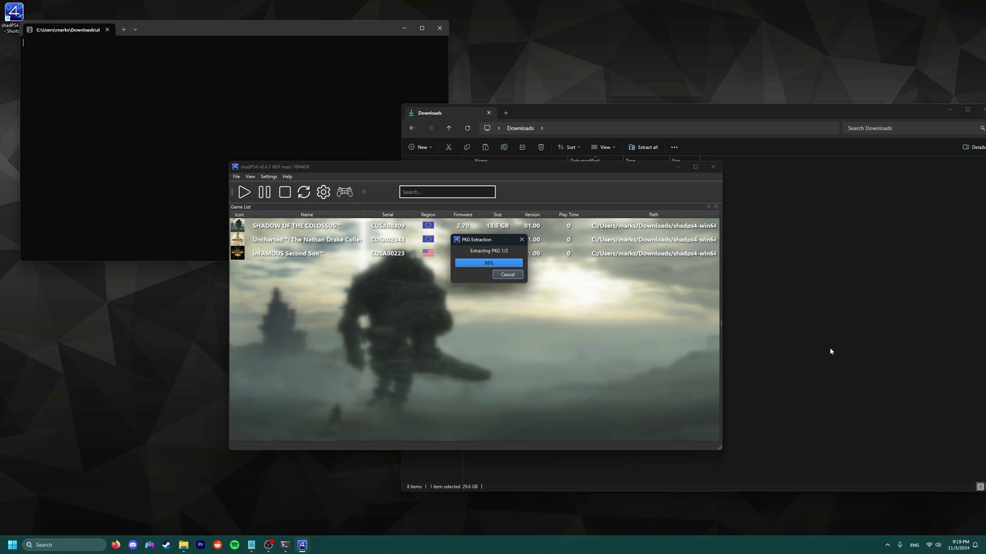
click(499, 298)
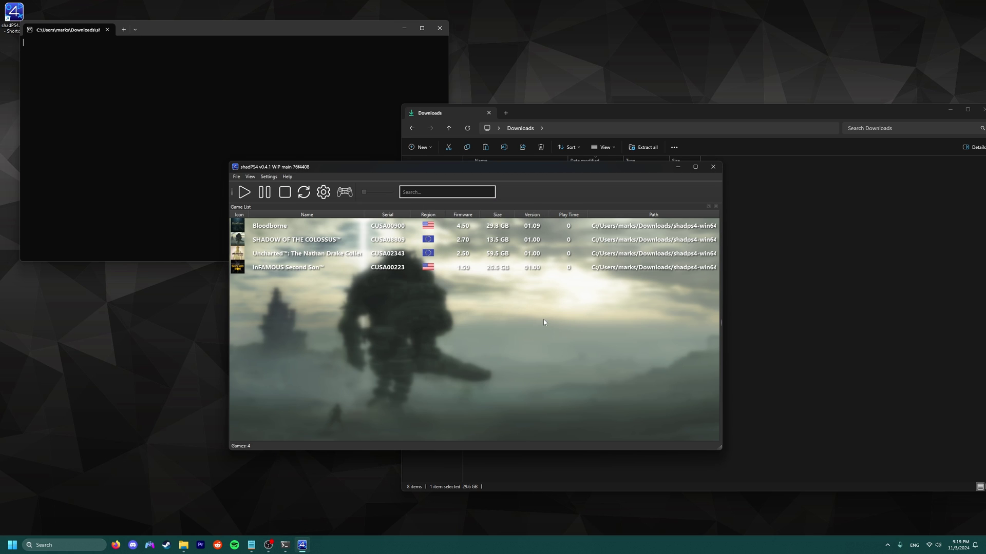
Install another Bloodborne package into the same games directory.
click(236, 177)
click(261, 210)
double_click(350, 259)
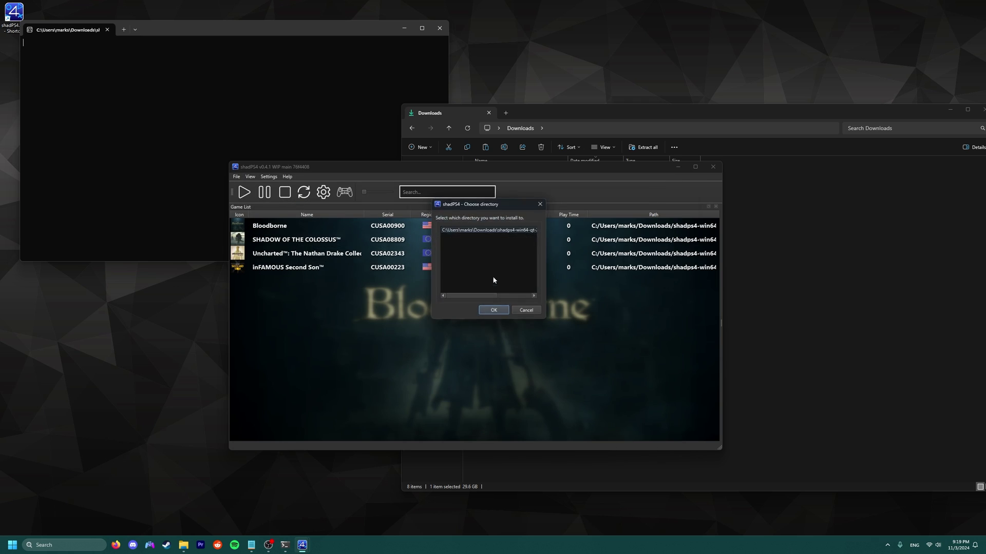
click(494, 310)
click(547, 314)
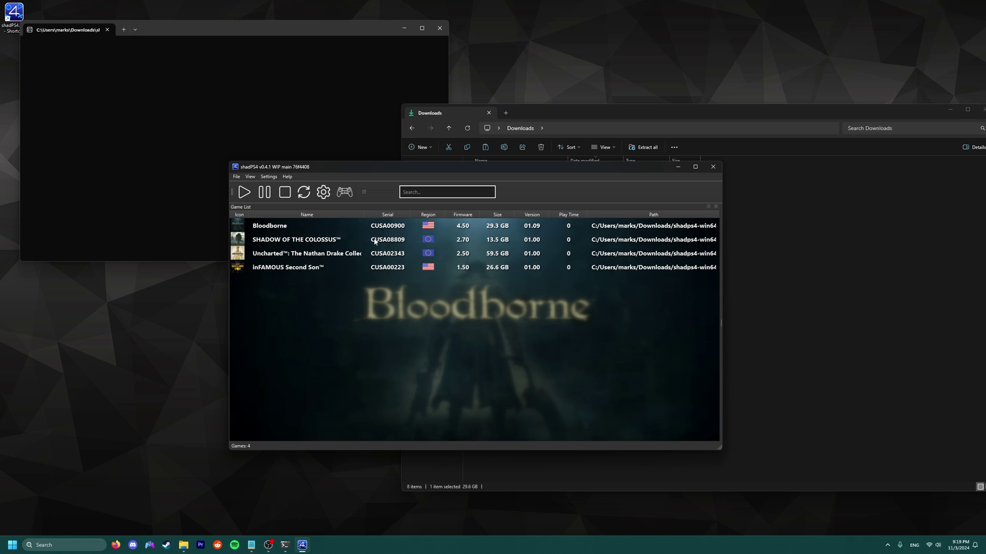
Download the Bloodborne cheats from the GoldHEN and shadPS4 repositories and select the GoldHEN cheat file.
right_click(318, 226)
click(374, 254)
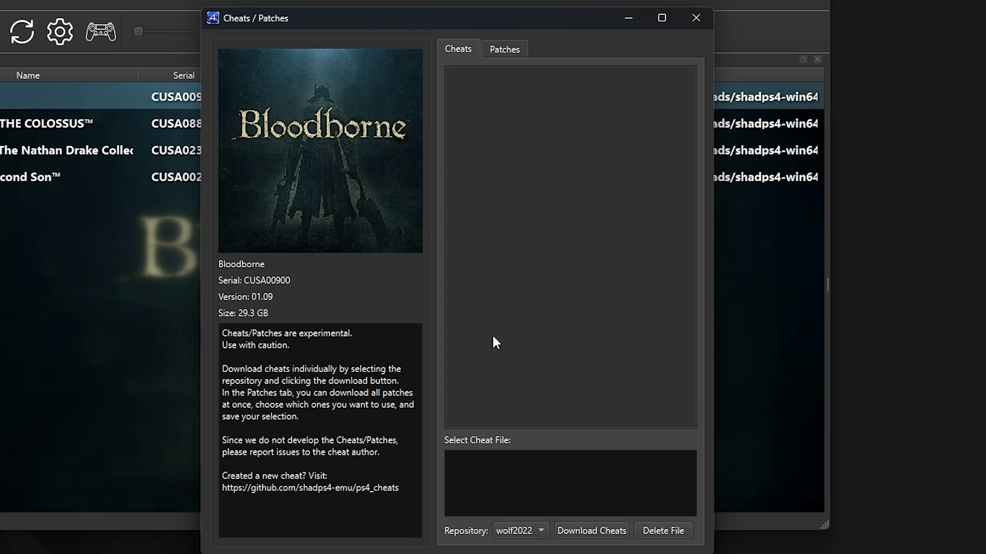
click(525, 528)
click(523, 526)
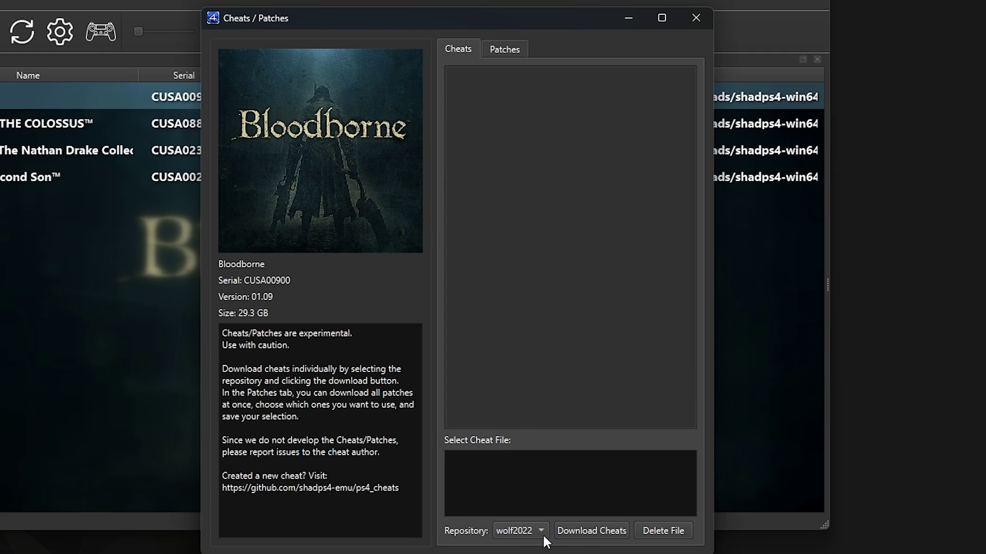
click(580, 532)
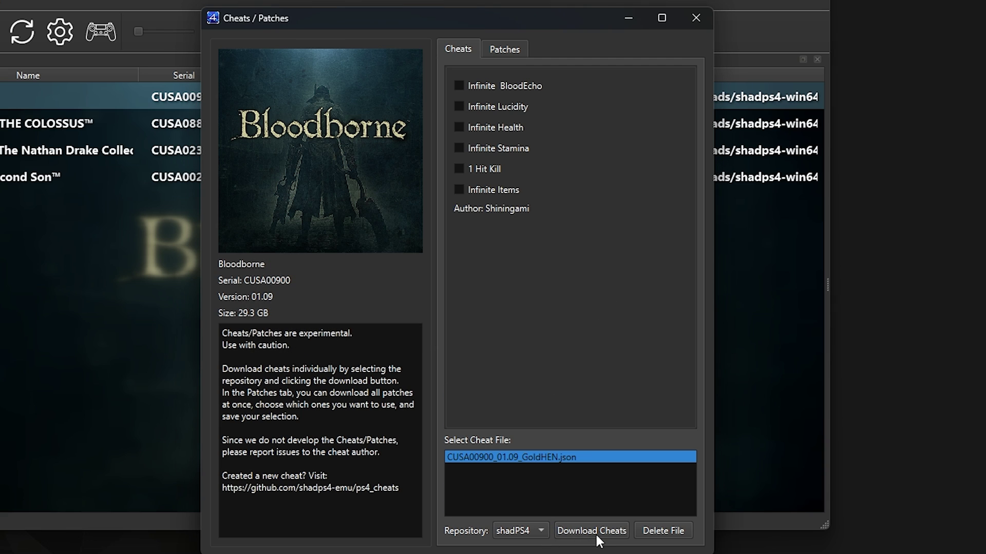
click(597, 535)
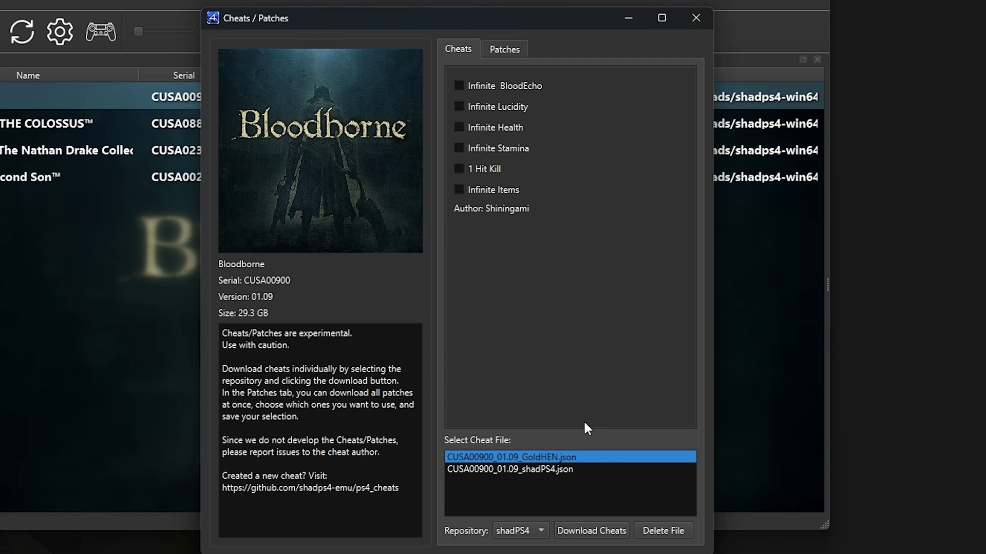
click(525, 470)
click(527, 458)
Download the Bloodborne patches from the GoldHEN repository.
click(506, 48)
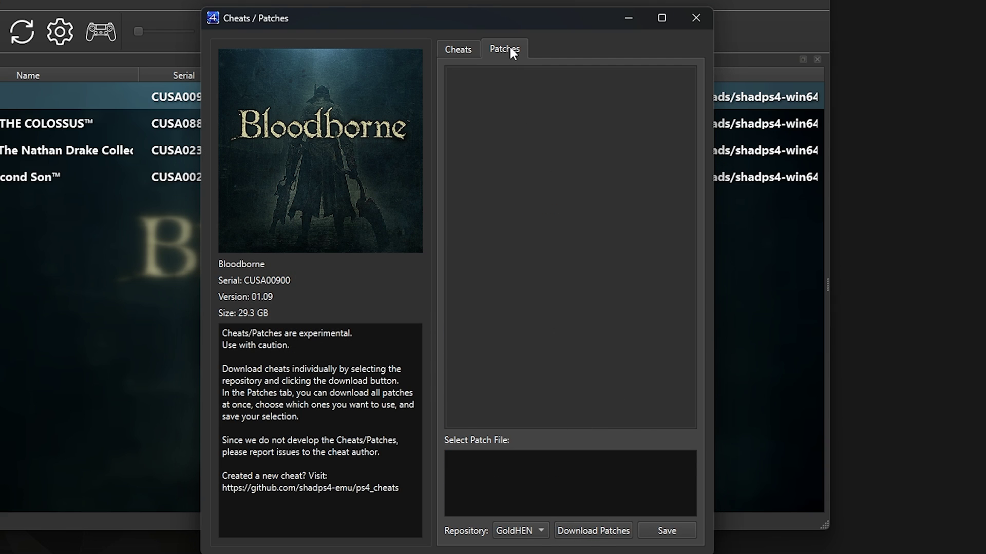
click(598, 526)
click(596, 315)
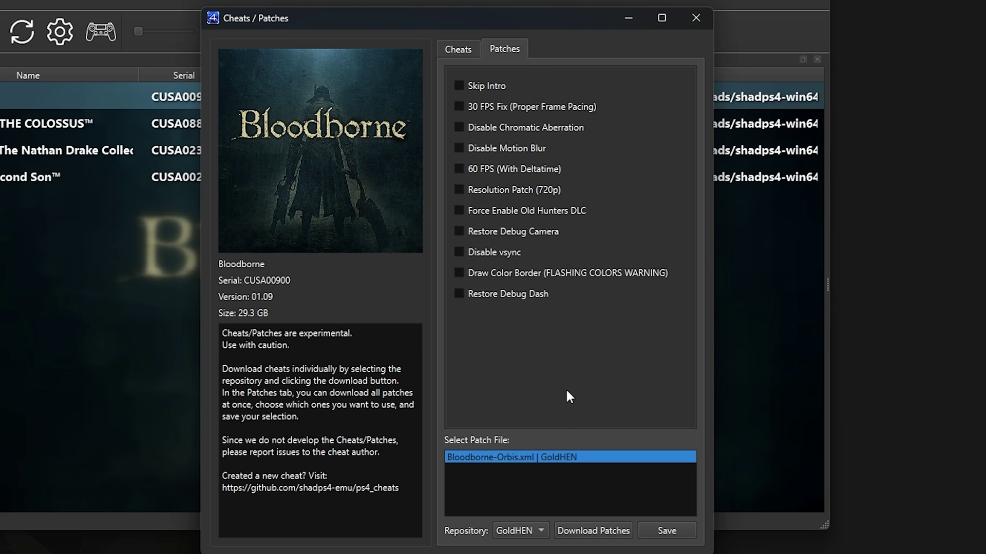
Download the Bloodborne patches from the shadPS4 repository and select the Bloodborne.xml shadPS4 patch file.
scroll(521, 523, down, 1)
click(576, 531)
click(596, 314)
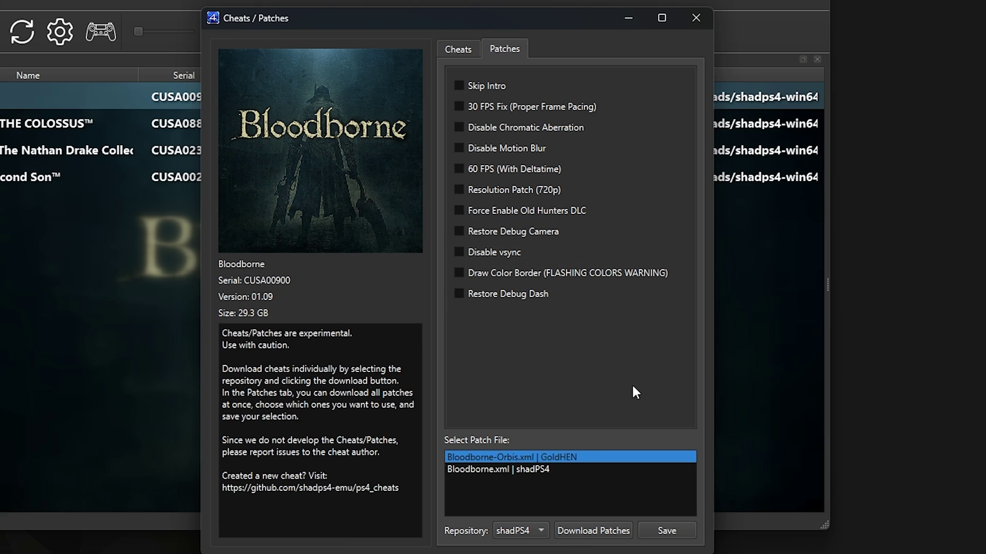
click(538, 468)
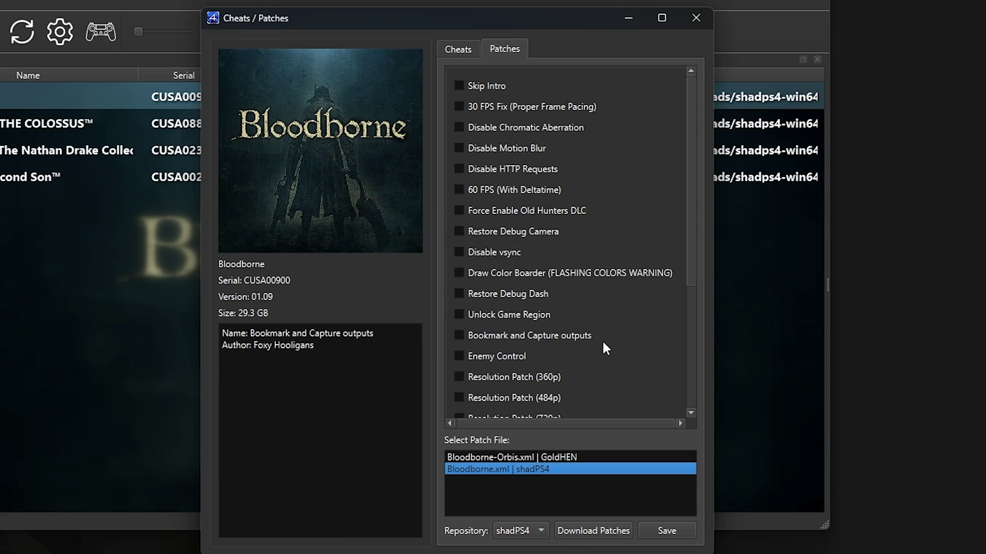
Enable the Skip Intro, Disable Chromatic Aberration, Disable Motion Blur, 60 FPS (With Deltatime) and Force Enable Old Hunters DLC patches.
scroll(590, 287, down, 3)
scroll(589, 263, up, 3)
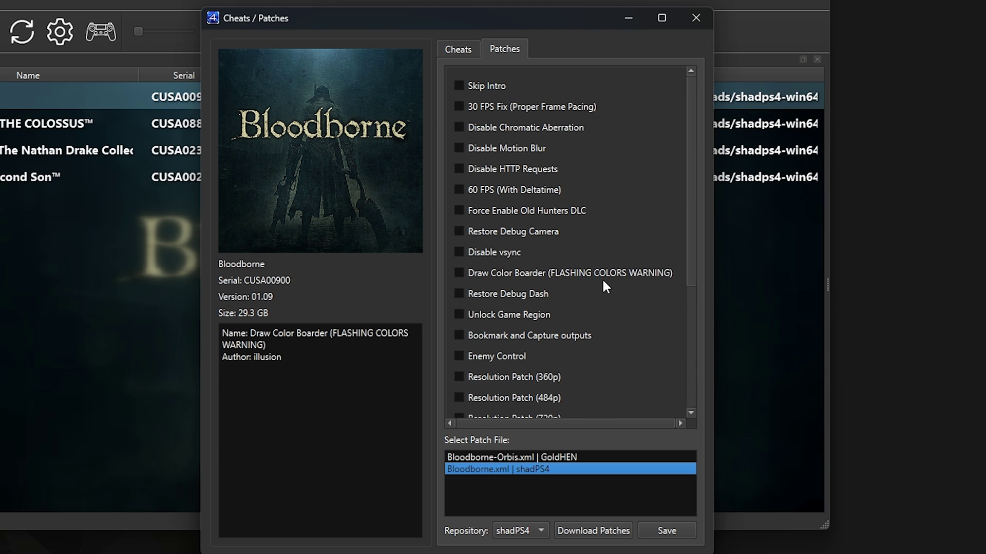
click(489, 86)
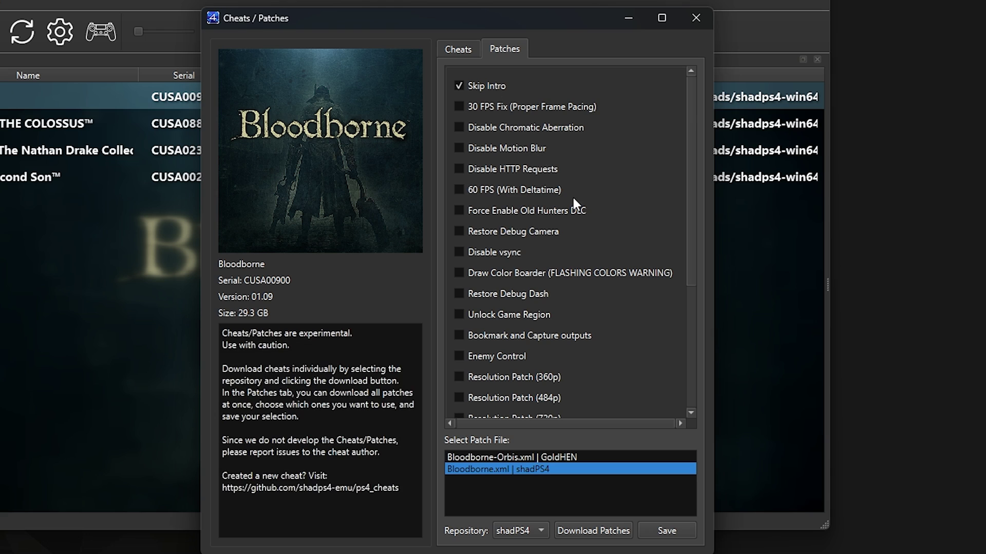
click(504, 129)
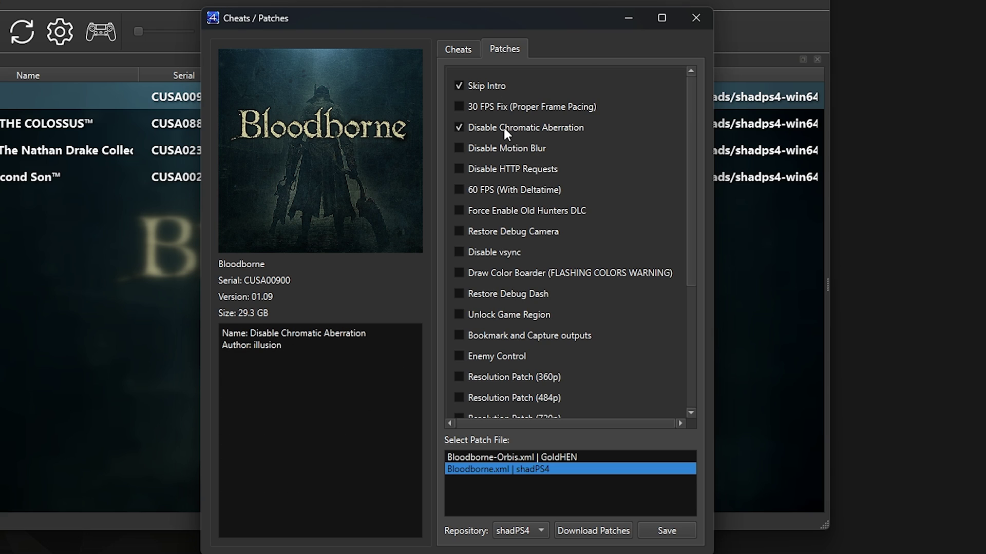
click(517, 148)
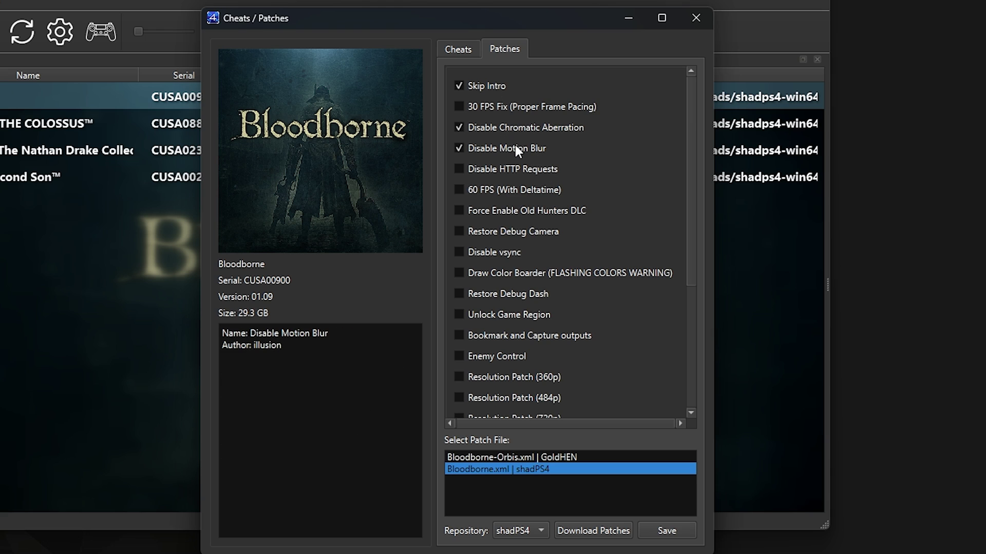
click(520, 190)
click(523, 208)
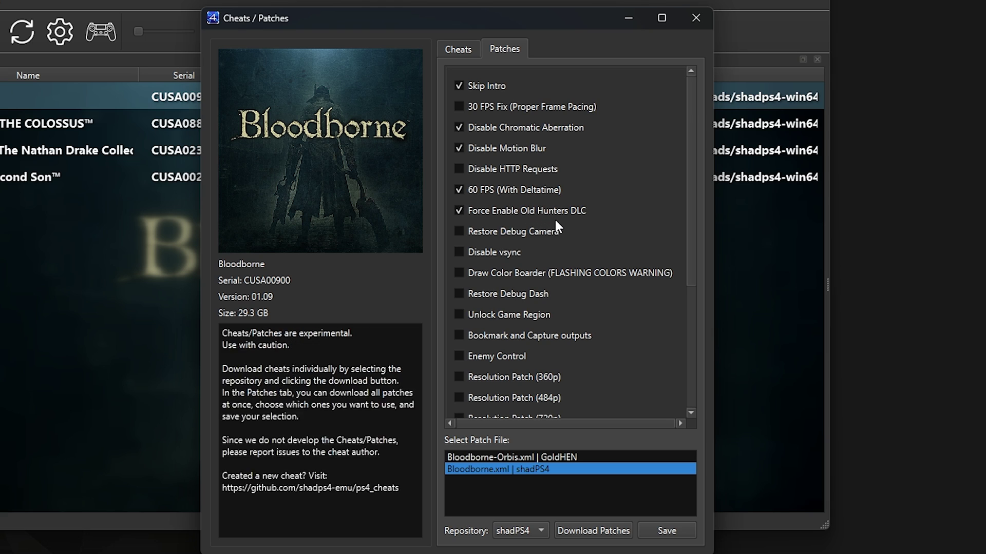
Enable the Resolution Patch (720p), save the patch selection and close the Cheats / Patches window.
scroll(568, 248, down, 2)
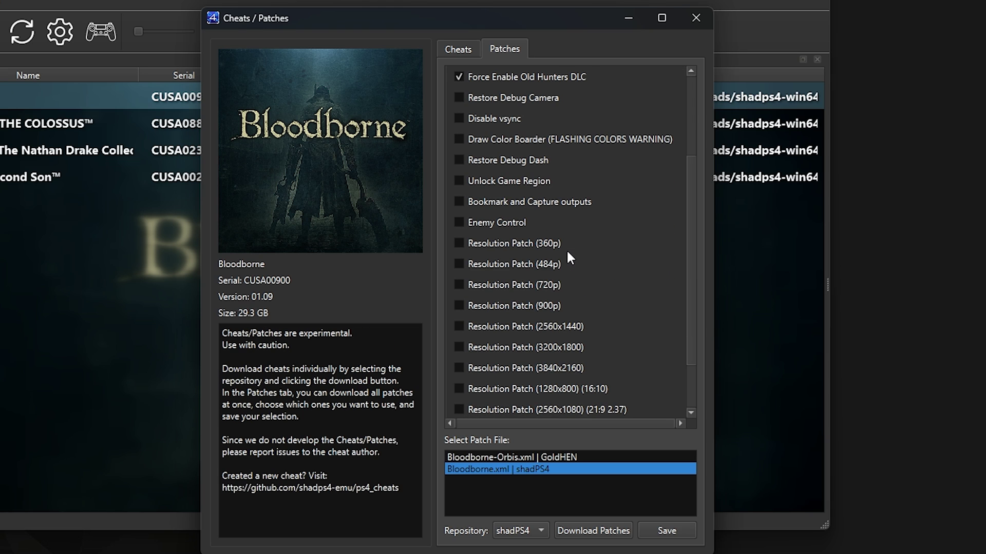
click(538, 286)
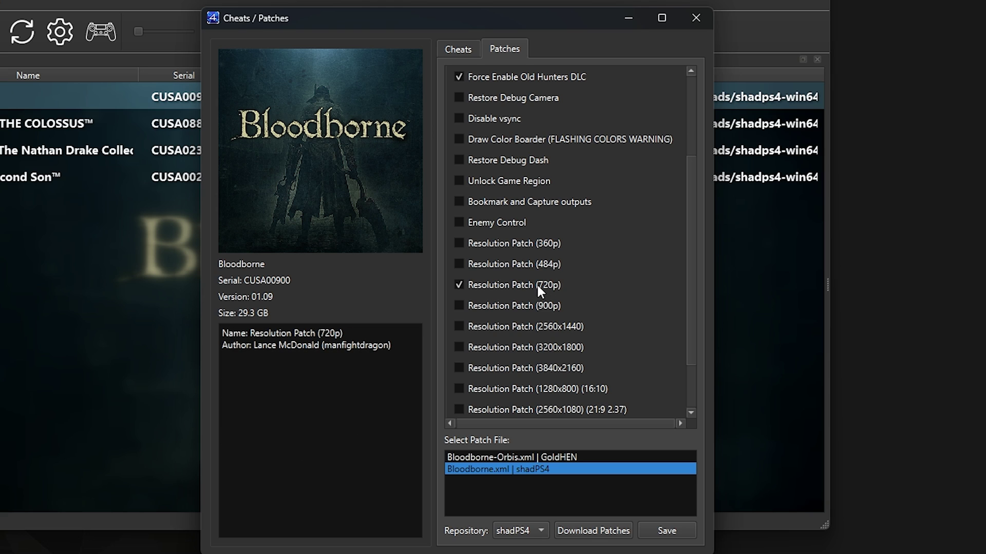
scroll(585, 284, down, 1)
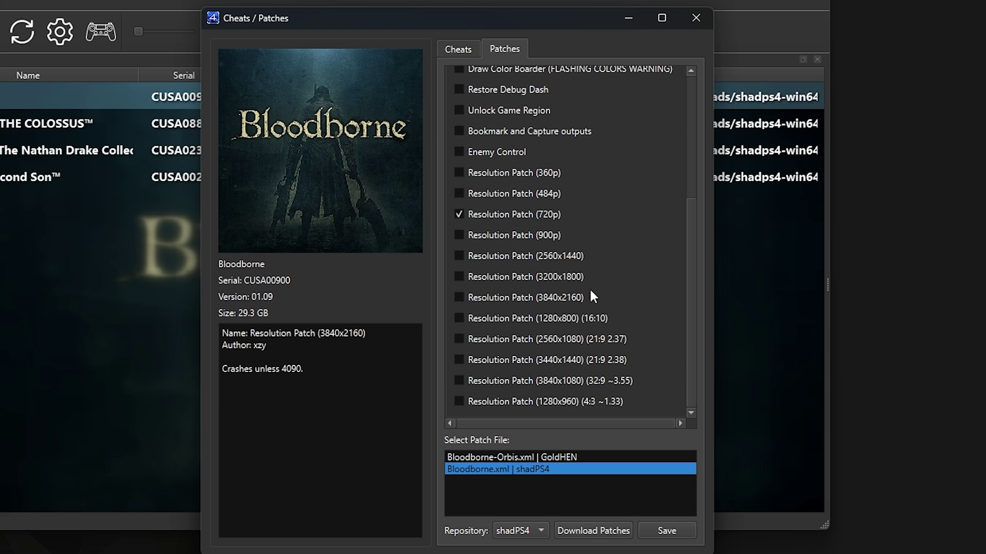
click(666, 531)
click(513, 307)
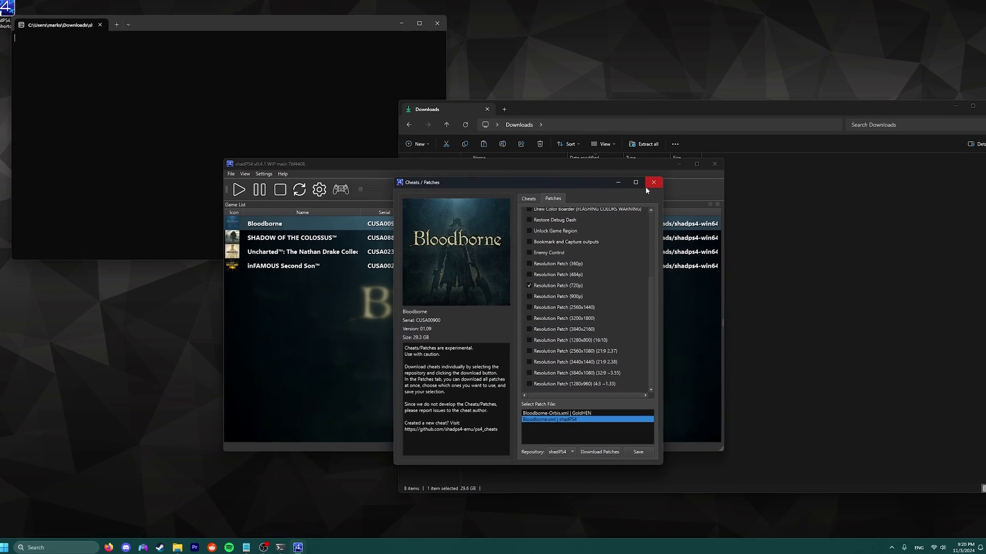
click(646, 186)
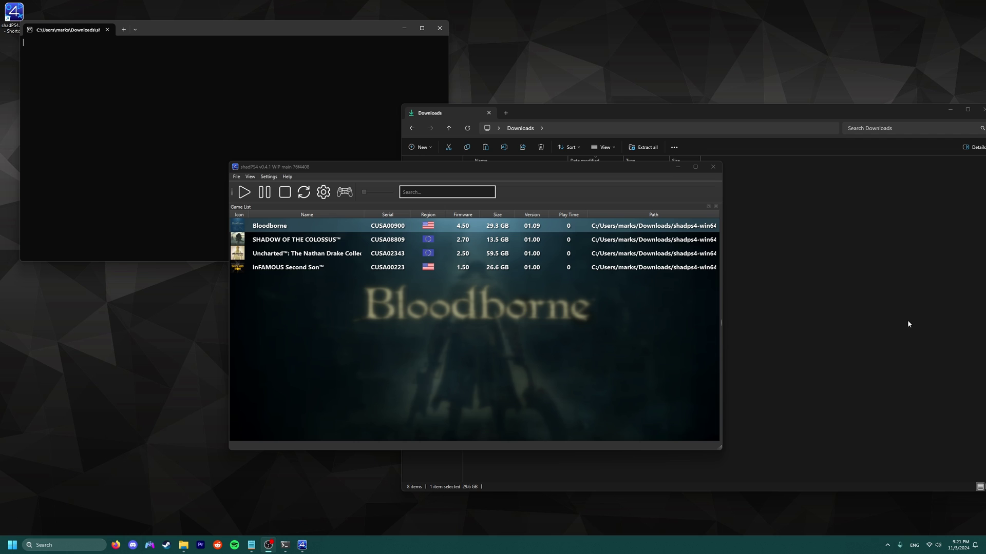
Close the emulator and open its PS4 Games/CUSA00900 folder in a second window beside Downloads.
click(714, 168)
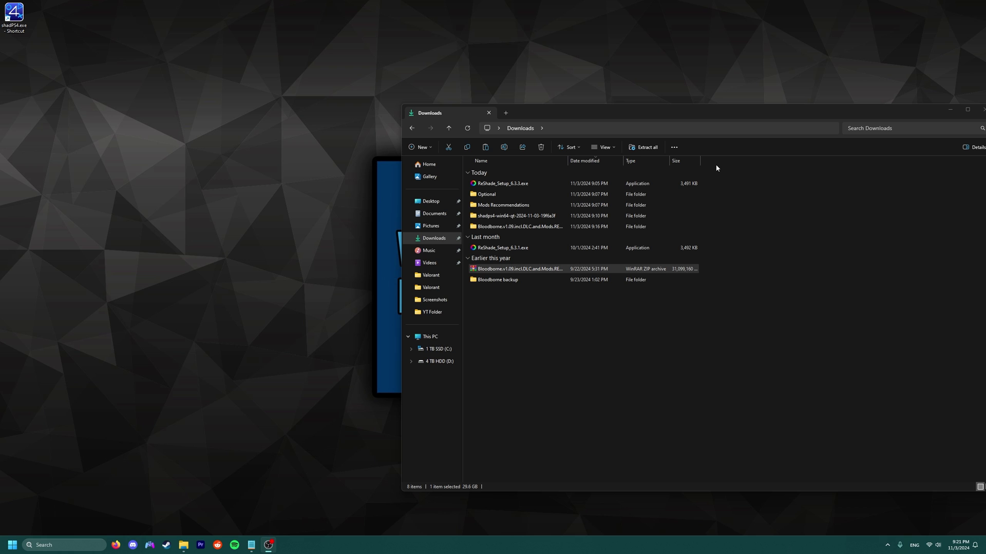
drag(555, 114, 154, 92)
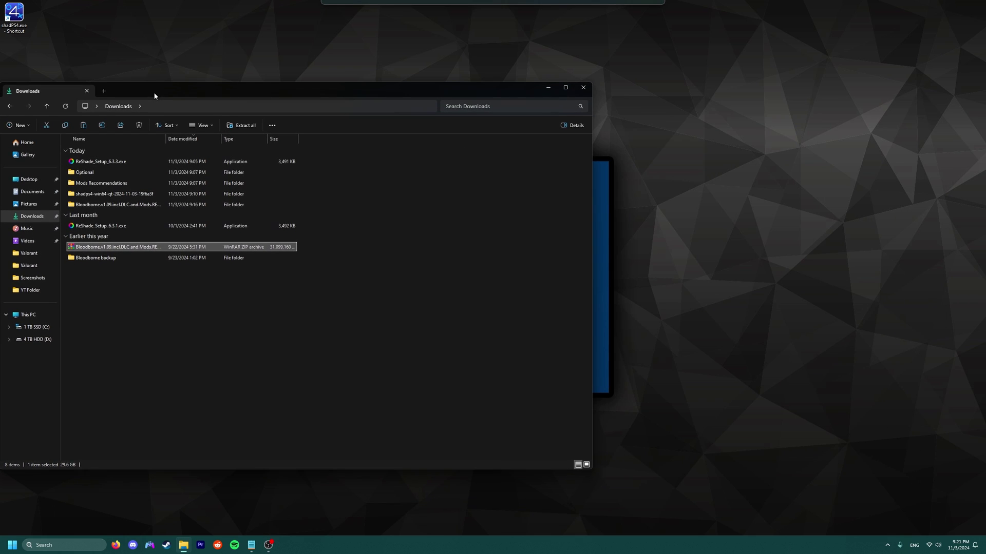
right_click(104, 193)
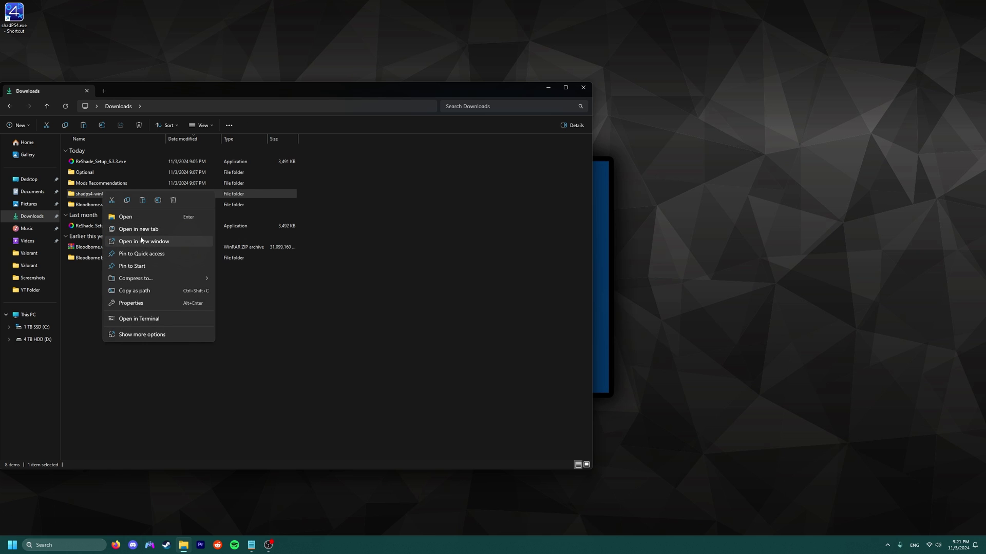
click(144, 241)
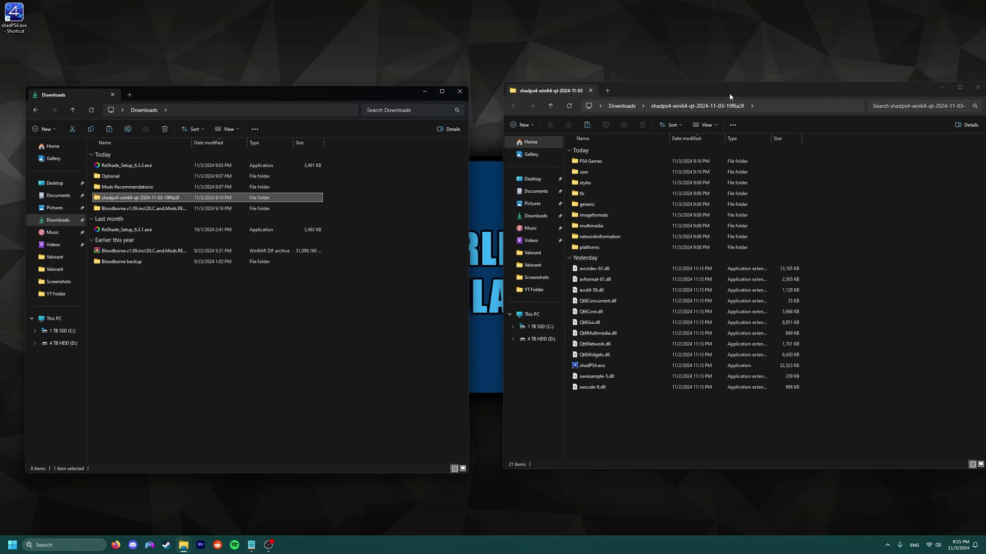
drag(729, 93, 720, 101)
drag(978, 228, 970, 228)
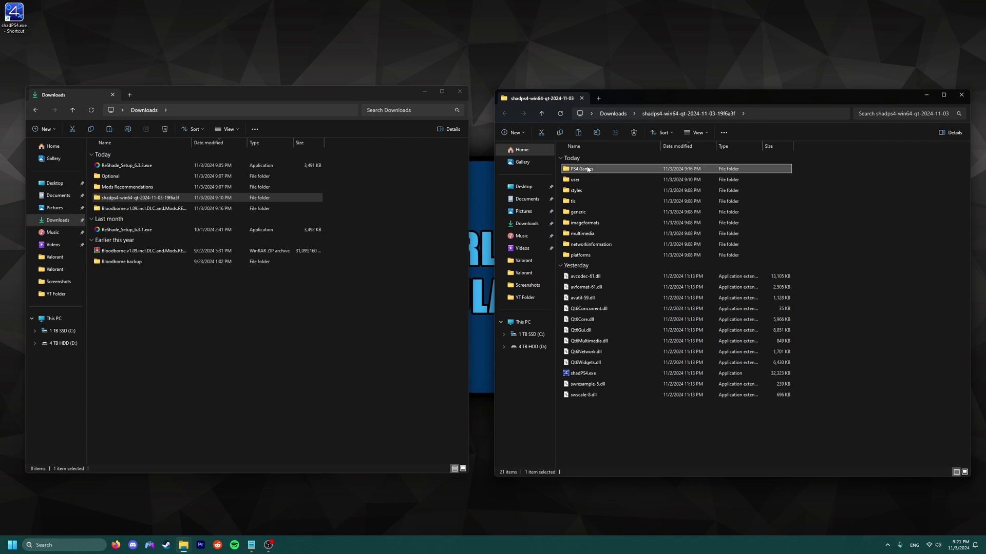
double_click(637, 169)
double_click(580, 169)
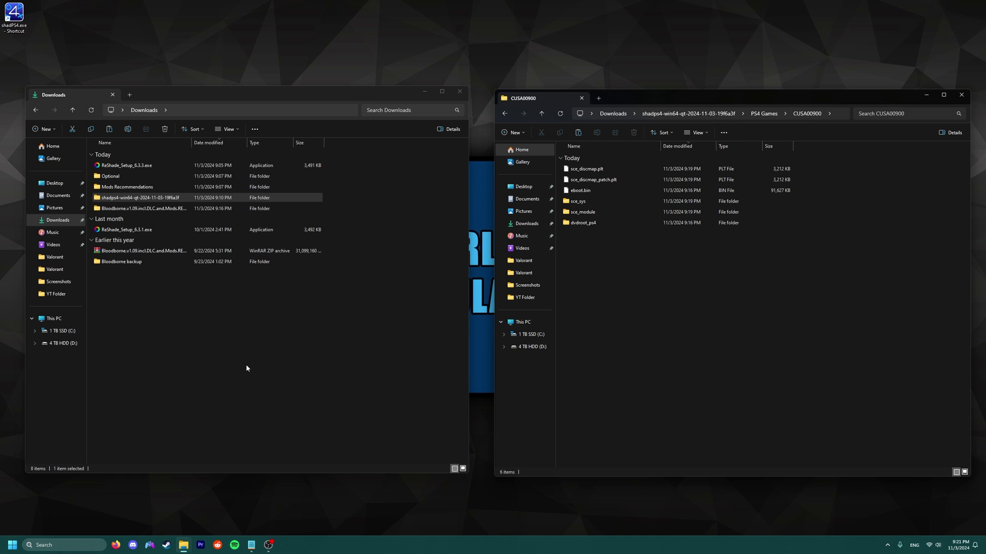
Extract the Vertex Explosion fix, 60FPS DLC Cutscene Skip and Fire Torches archives in the Mods Recommendations folder.
click(287, 421)
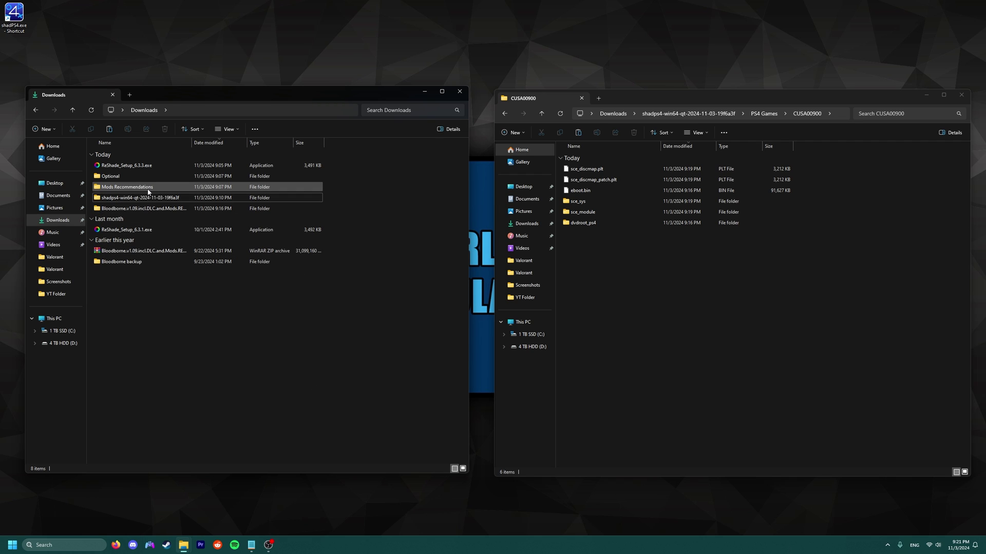
double_click(129, 187)
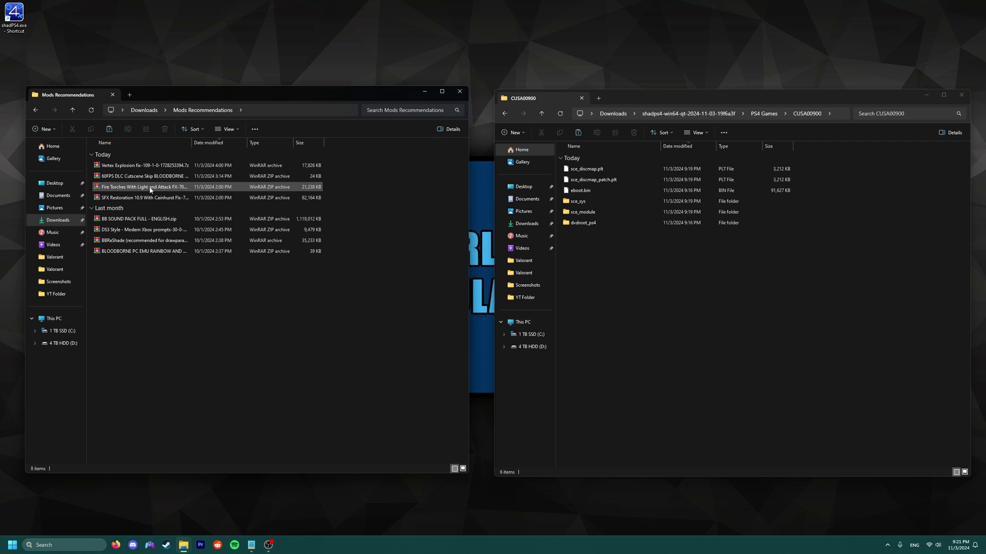
click(189, 165)
click(267, 129)
key(Return)
click(171, 176)
right_click(138, 195)
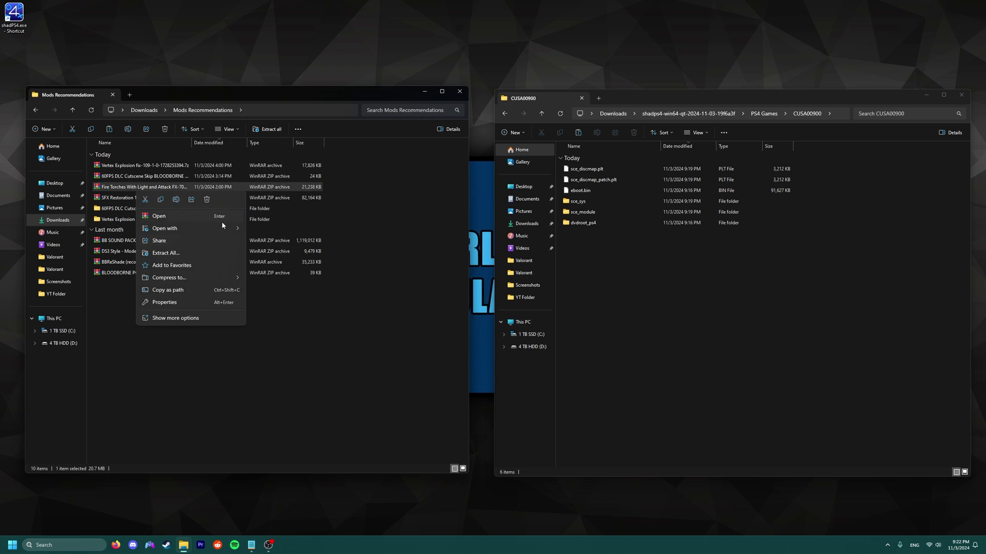
click(220, 222)
key(Return)
Extract the SFX Restoration 10.9 and BB SOUND PACK FULL - ENGLISH archives into their own folders.
right_click(139, 198)
click(220, 226)
click(552, 352)
right_click(138, 261)
click(219, 289)
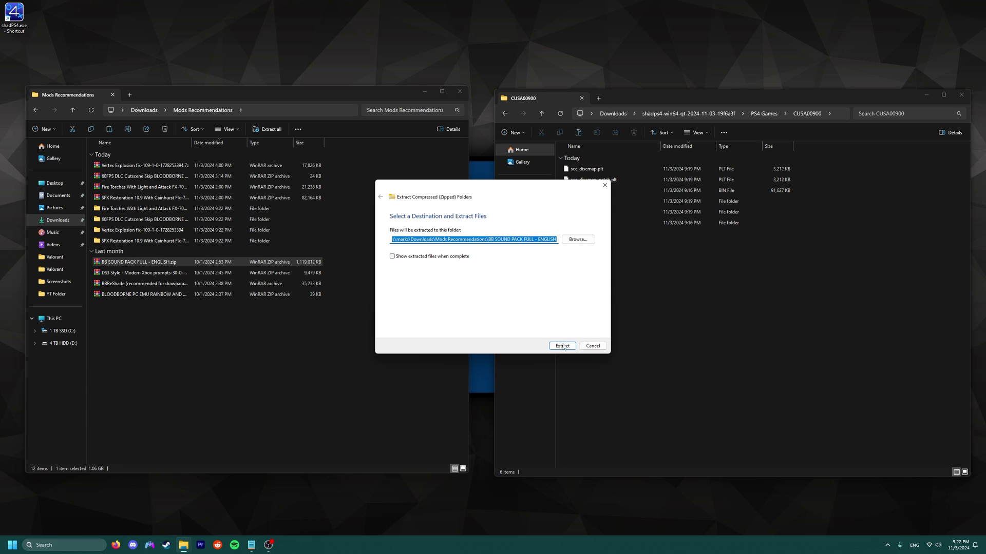
key(Return)
Extract the DS3 Style - Modern Xbox prompts, BBReShade and BLOODBORNE PC EMU RAINBOW AND BLACKNESS FIX archives.
right_click(138, 284)
key(Escape)
right_click(138, 294)
click(220, 322)
click(562, 345)
right_click(138, 305)
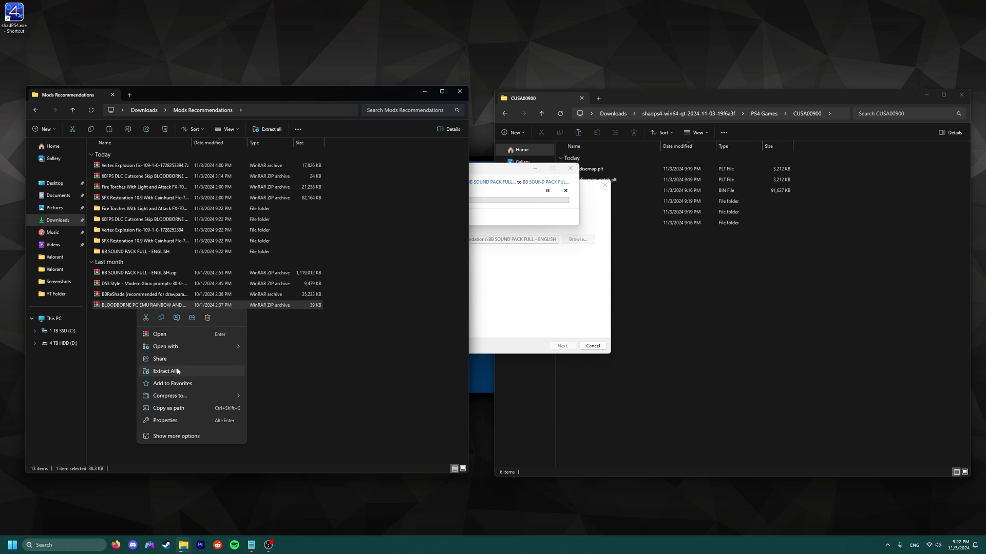
click(220, 333)
right_click(138, 337)
click(220, 366)
key(Escape)
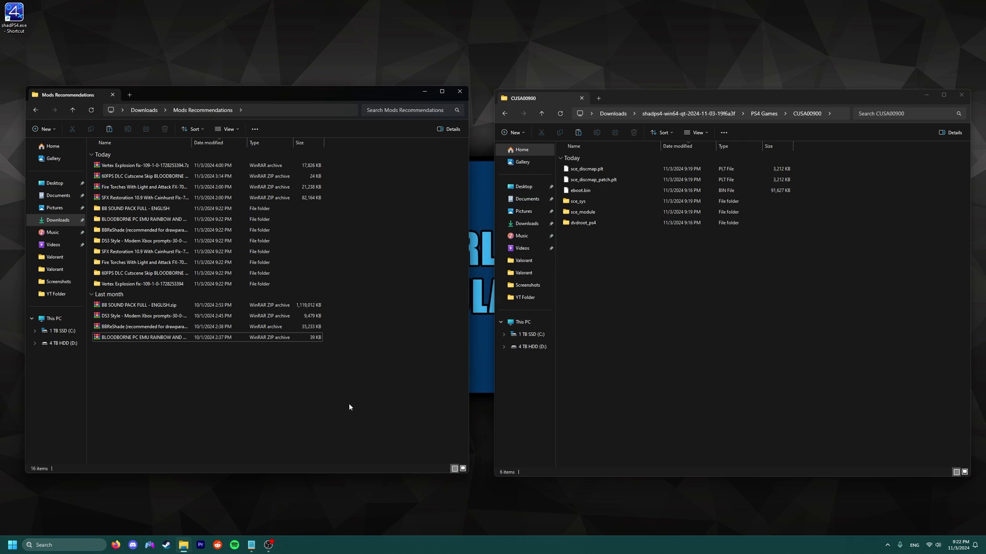
Move the contents of the BLOODBORNE PC EMU RAINBOW AND BLACKNESS FIX folder into CUSA00900.
double_click(137, 219)
drag(505, 290, 642, 281)
click(492, 217)
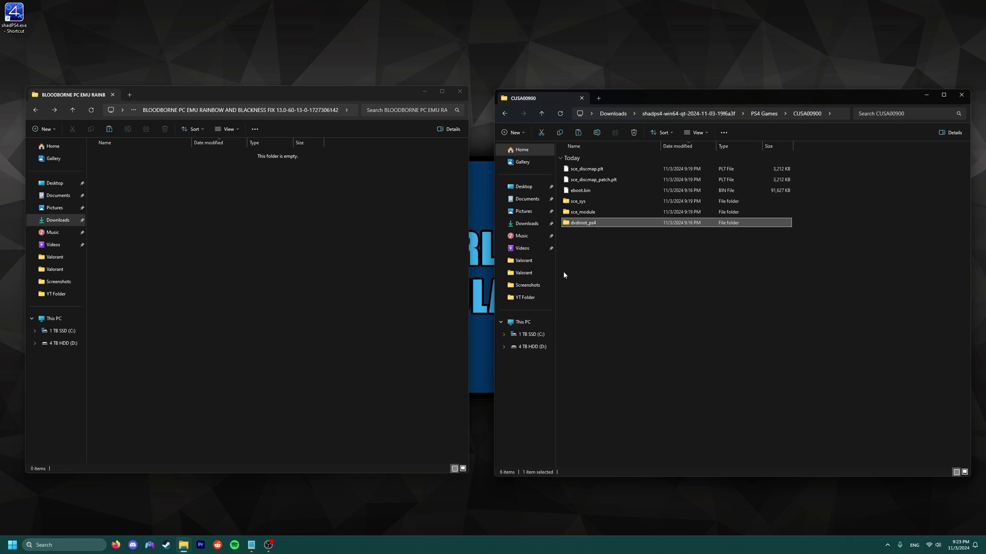
Move the contents of the DS3 Style - Modern Xbox prompts mod's one_ds3 folder into CUSA00900.
click(35, 111)
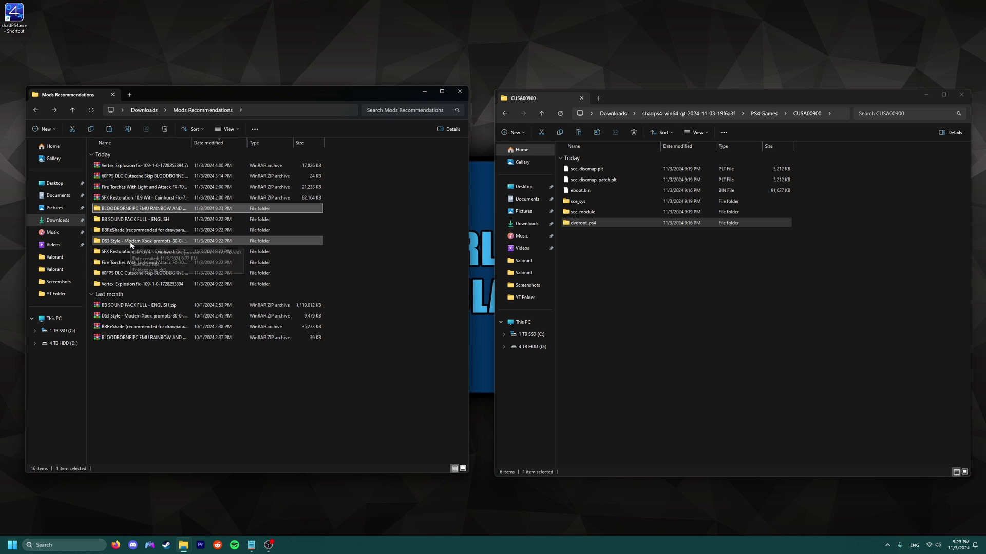
double_click(131, 242)
drag(117, 170, 585, 223)
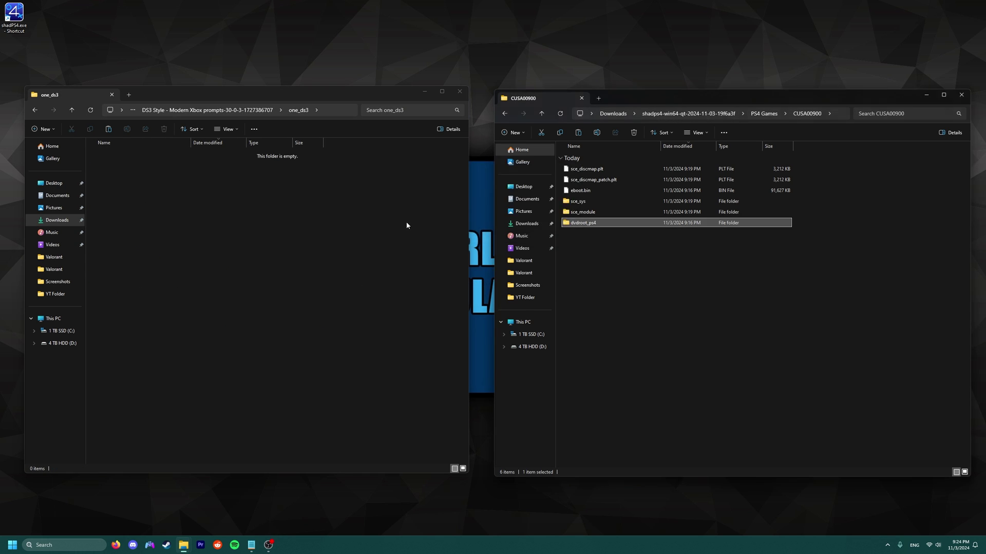
Move the contents of the SFX Restoration, Fire Torches, 60FPS DLC Cutscene Skip and Vertex Explosion fix folders into CUSA00900.
drag(108, 165, 616, 285)
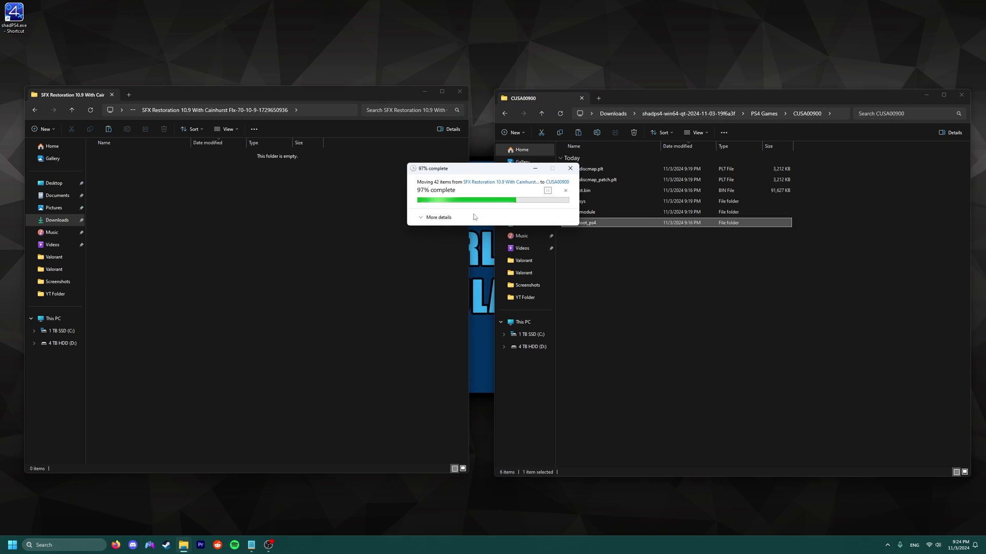
key(alt+Up)
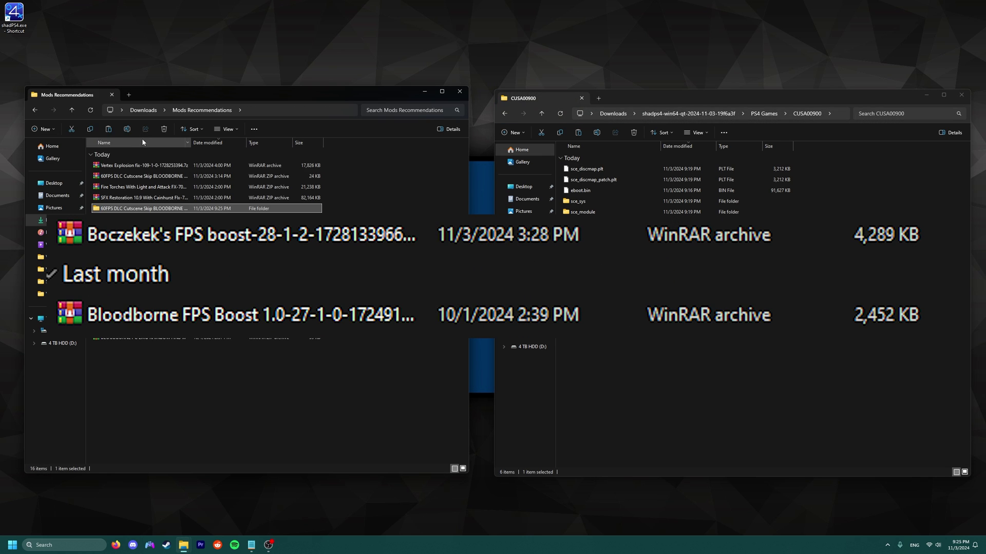
key(alt+Up)
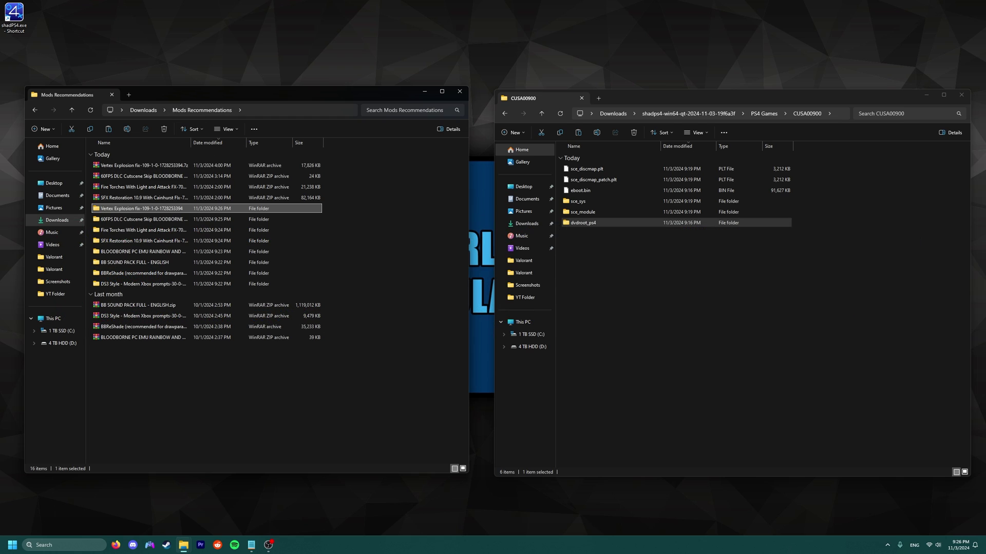
Move all files from the BB SOUND PACK FULL - ENGLISH folder into the game's dvdroot_ps4/sound folder.
double_click(121, 264)
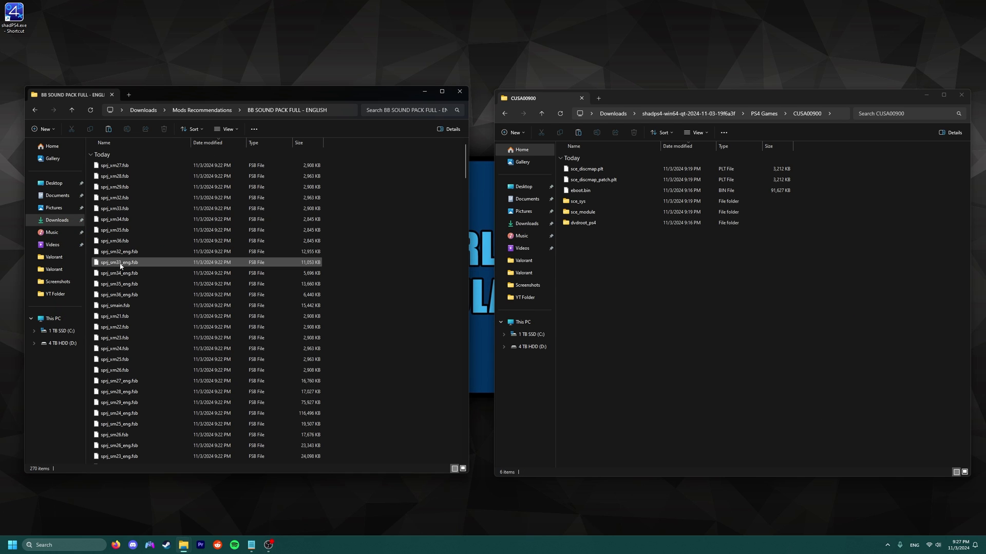
drag(327, 168, 584, 249)
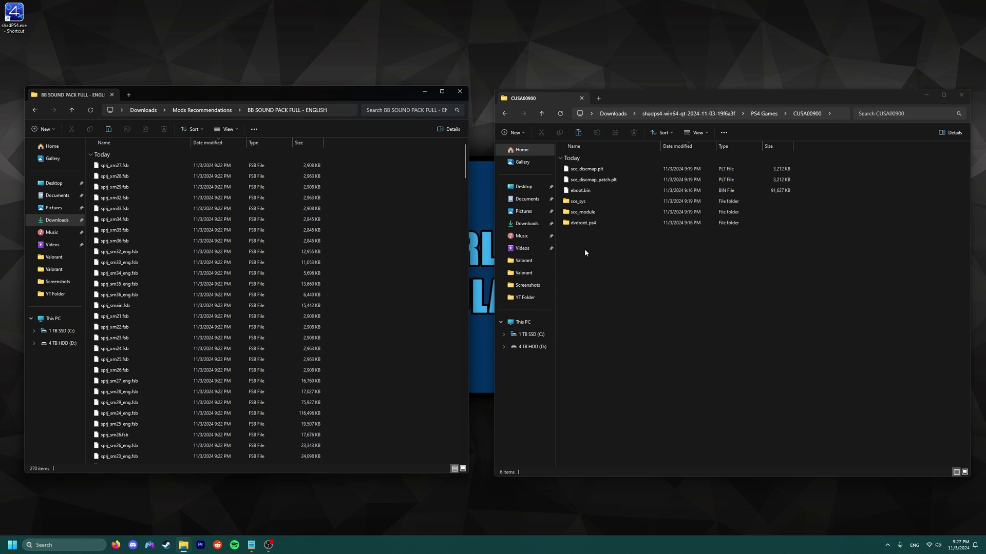
double_click(627, 229)
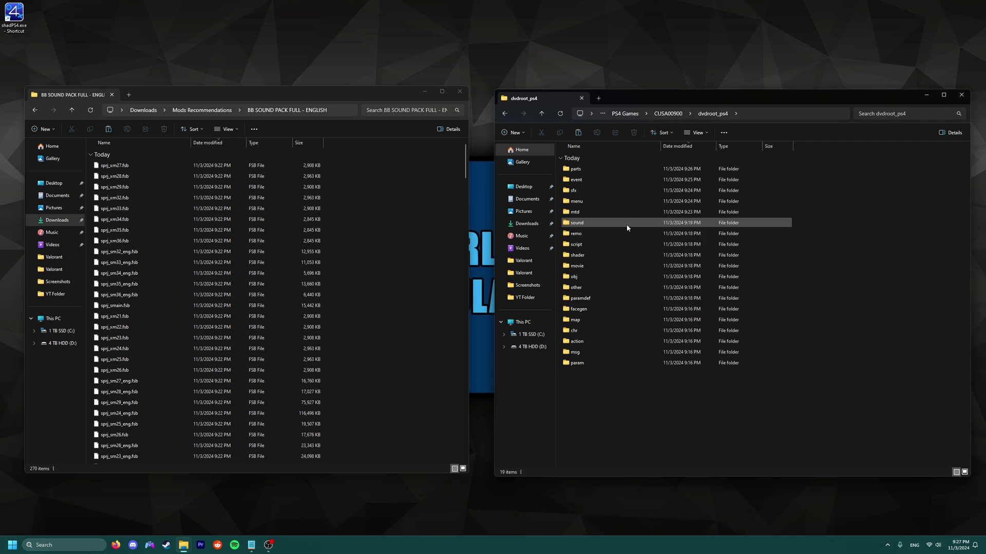
double_click(577, 223)
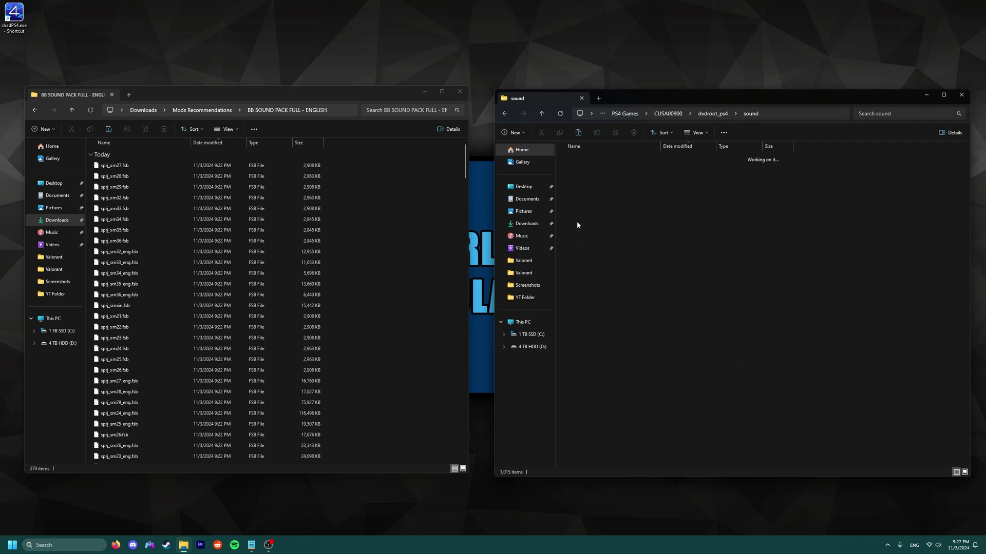
drag(353, 161, 92, 462)
drag(118, 359, 667, 308)
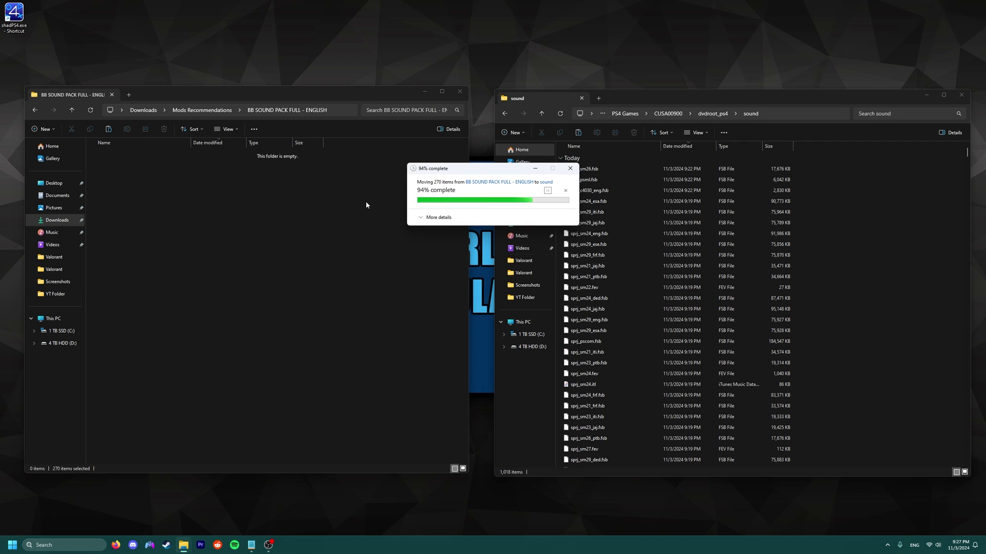
Delete the emptied extracted mod folders, including BB SOUND PACK FULL - ENGLISH, from Mods Recommendations, keeping the archives and the BBReShade folder.
key(alt+Up)
key(shift+Down)
key(shift+Down)
key(shift+Down)
key(shift+Down)
key(alt+Up)
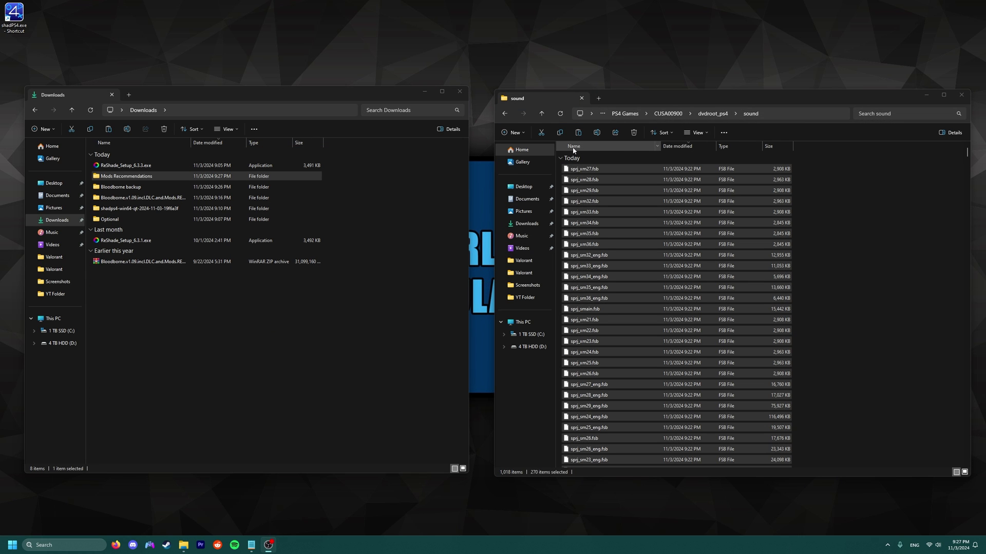
double_click(155, 176)
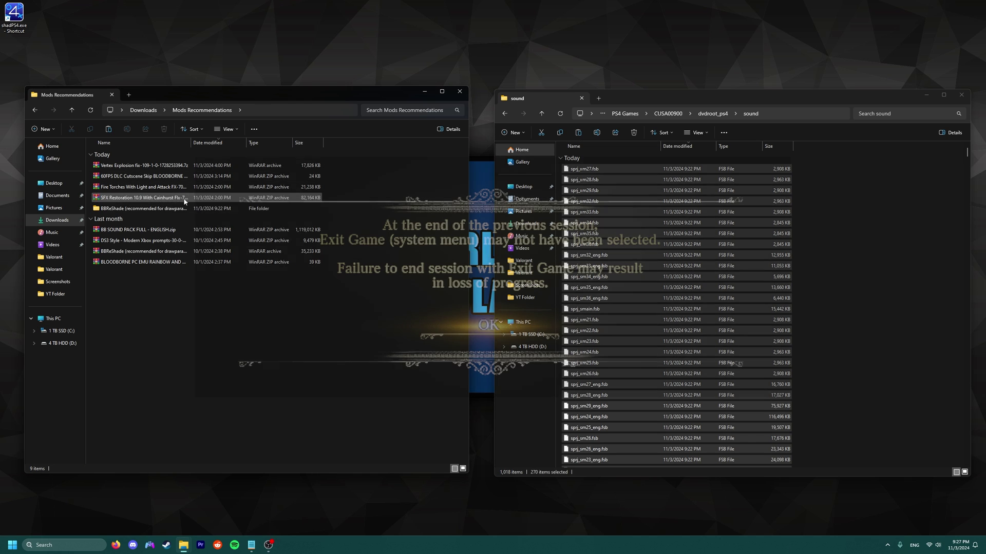
Extract the Bloodborne Enhanced - Patcher Only archive within the Optional folder in Downloads.
key(alt+Up)
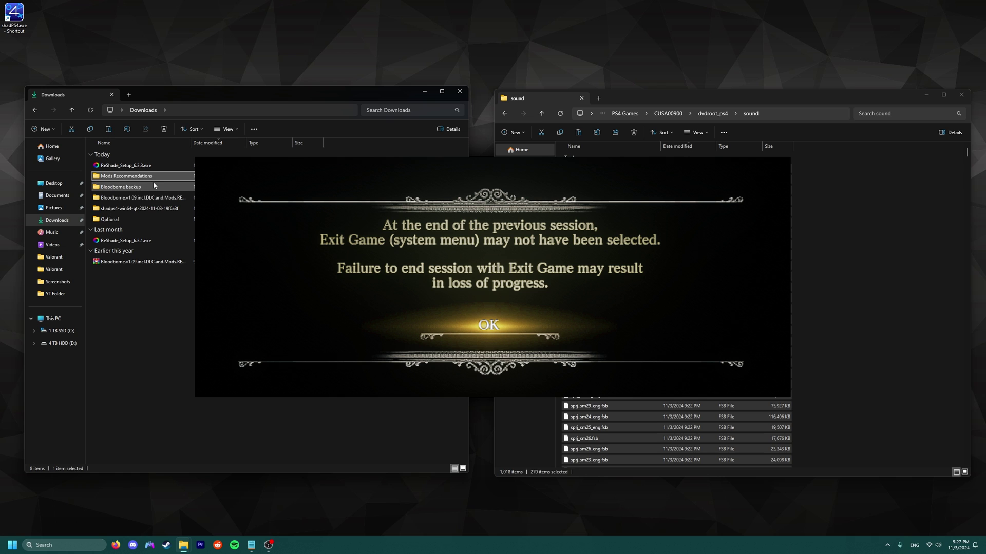
click(131, 222)
double_click(131, 220)
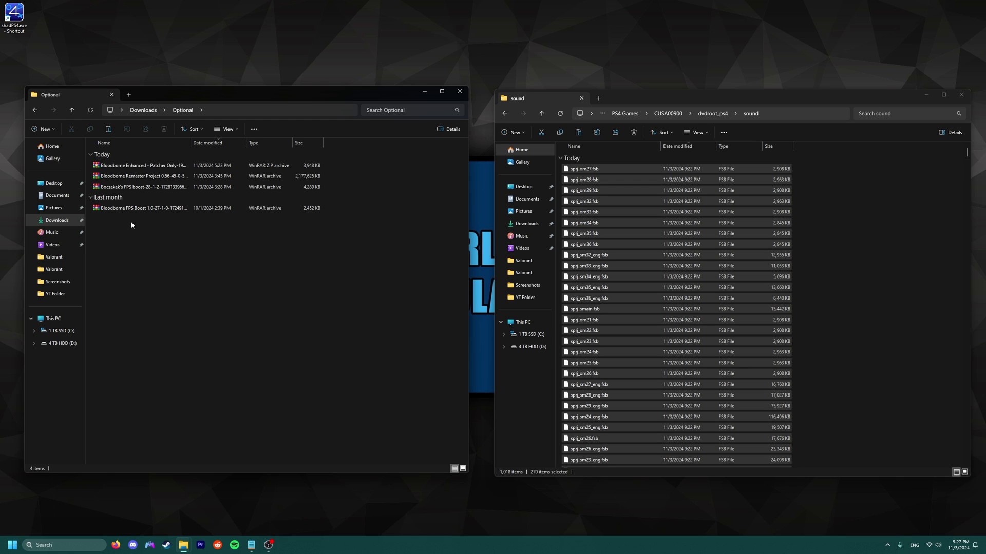
right_click(135, 166)
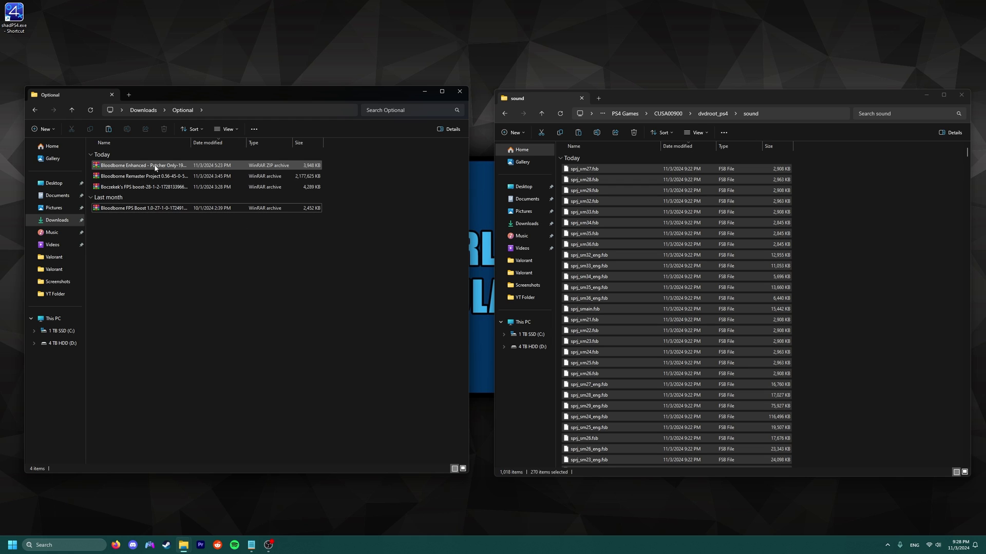
click(164, 229)
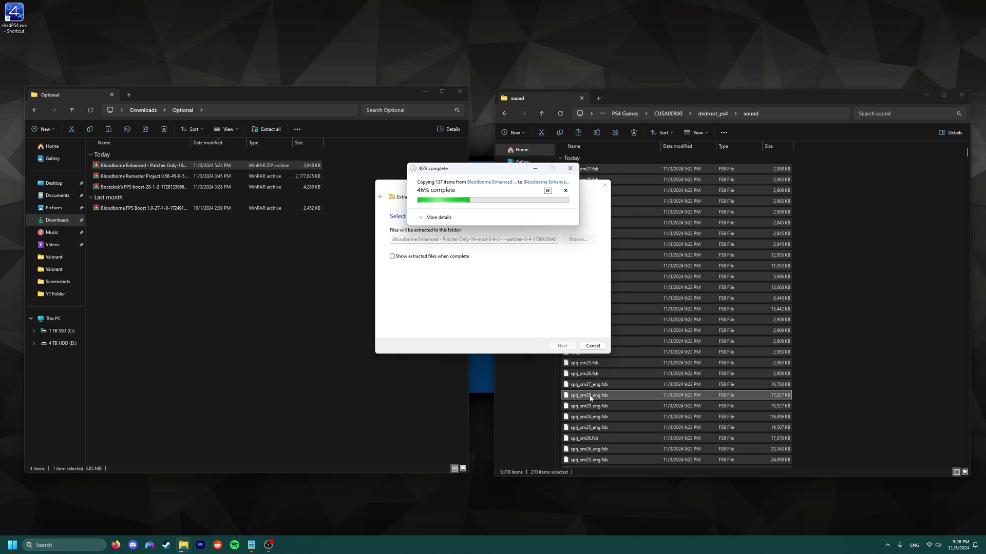
click(712, 113)
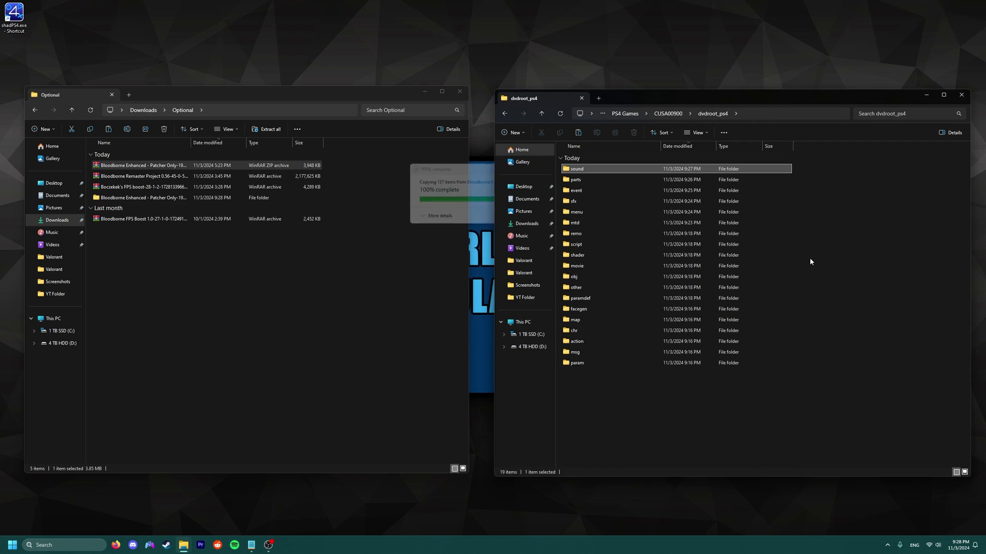
Run BBEnhancedPatcherGUI.exe from the extracted bb_enhanced_0.9.2-patcher folder, allowing it past the Windows SmartScreen block.
double_click(125, 198)
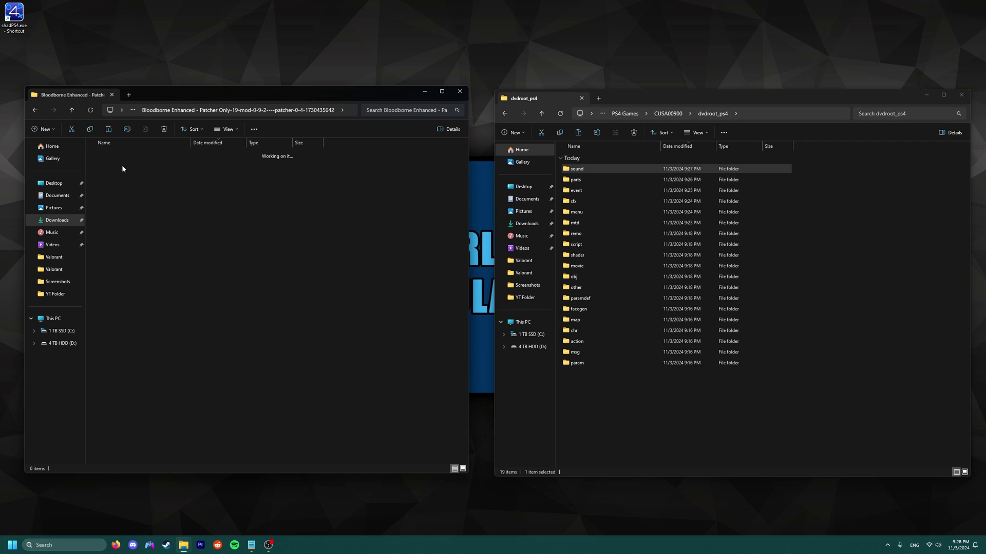
double_click(123, 166)
click(121, 262)
click(124, 285)
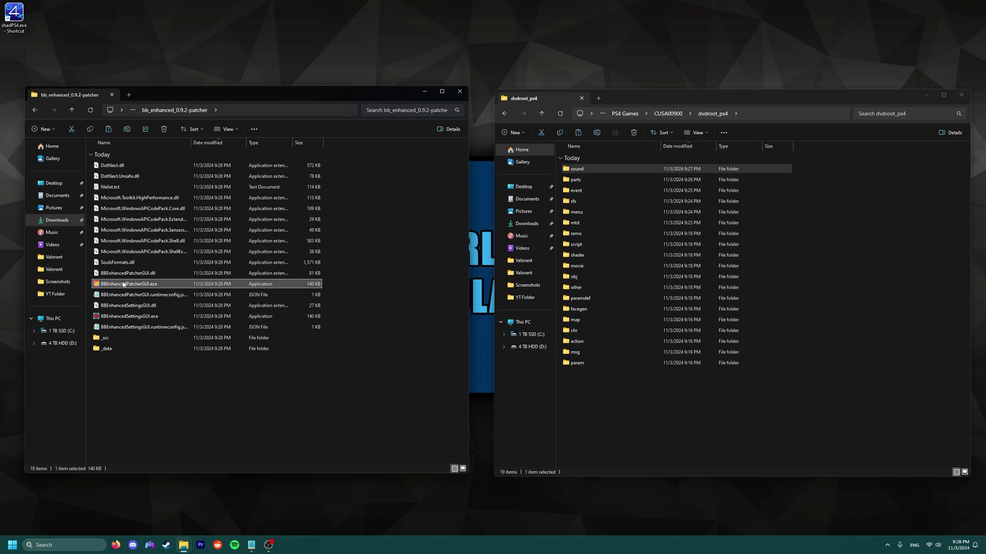
double_click(123, 284)
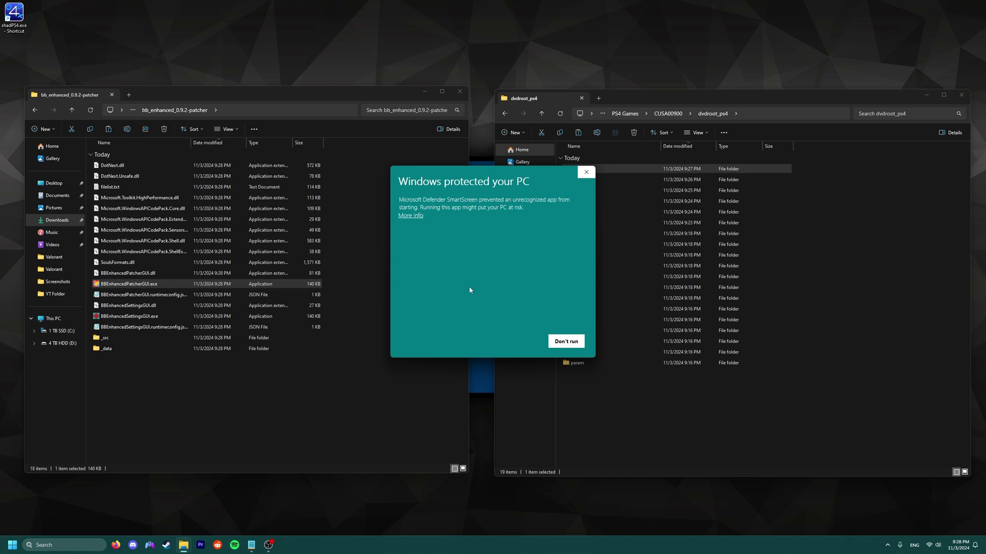
click(411, 216)
click(519, 341)
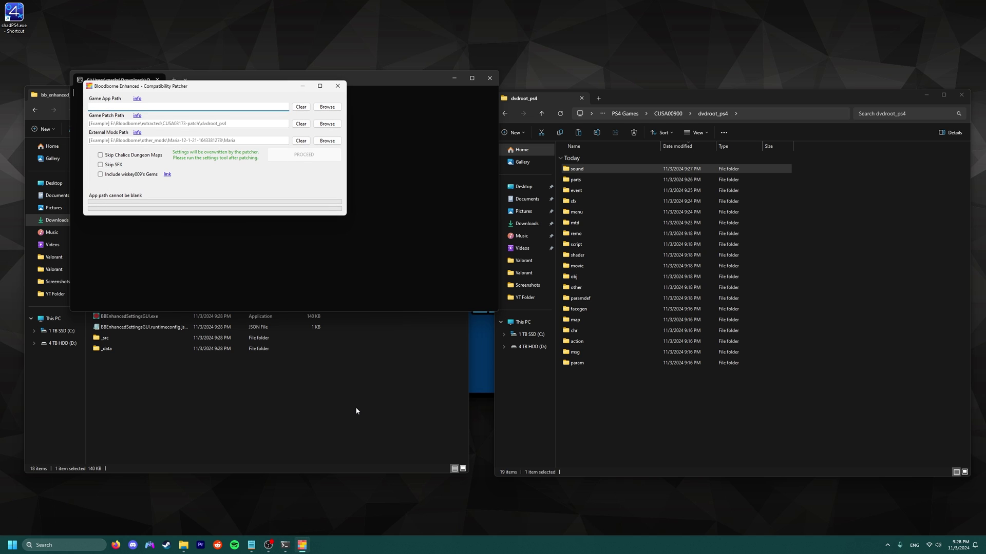
Set the patcher's Game App Path to the dvdroot_ps4 folder inside CUSA00900, run the patching and close the patcher.
click(327, 106)
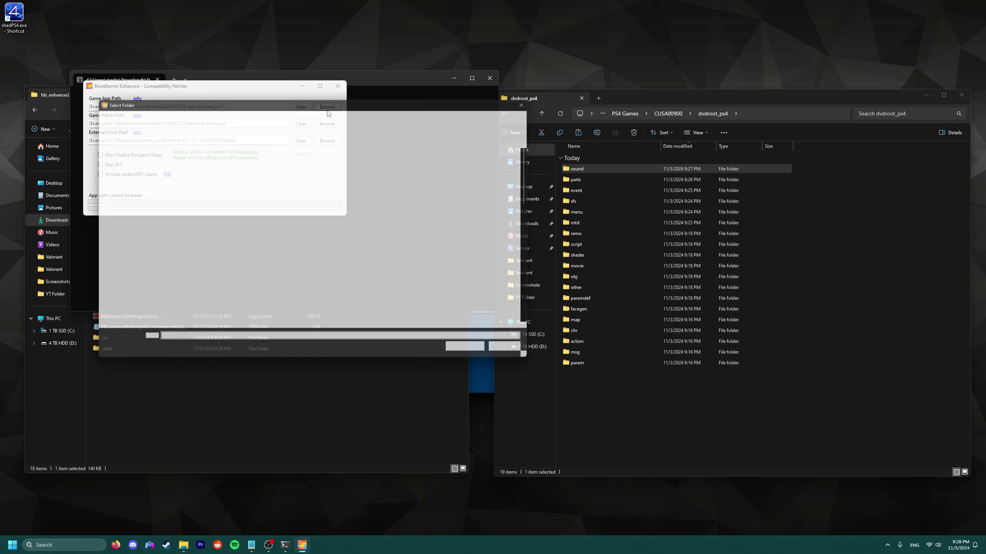
click(119, 206)
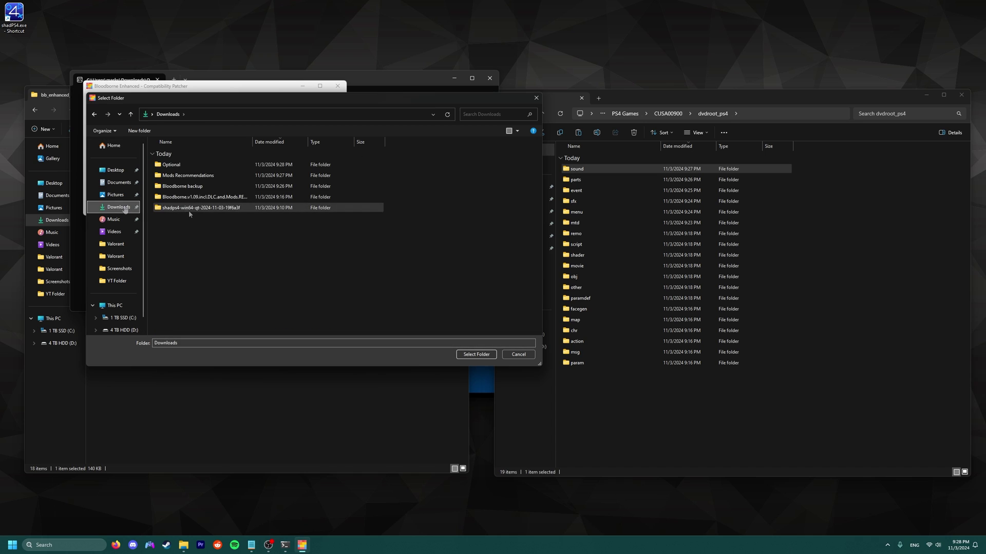
click(191, 209)
double_click(190, 210)
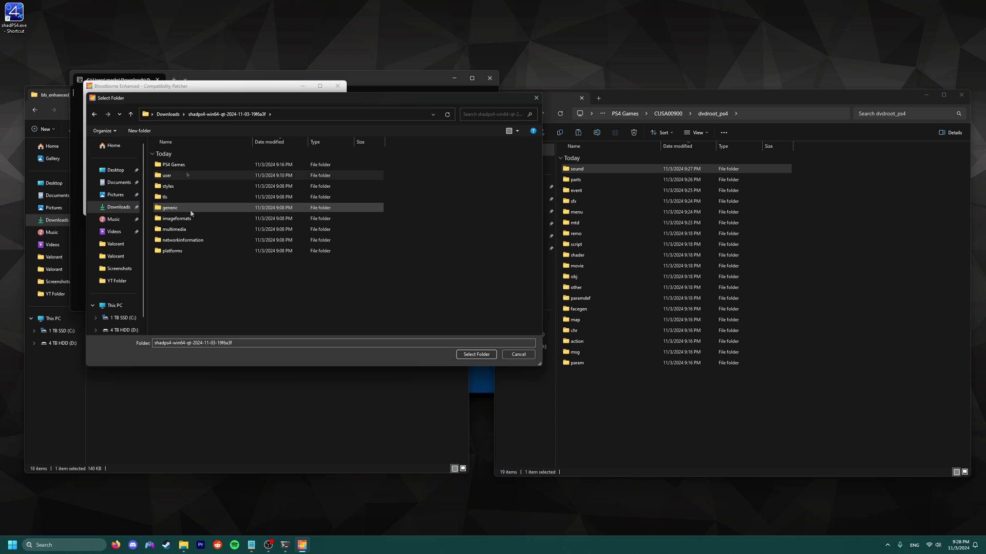
double_click(181, 164)
double_click(183, 165)
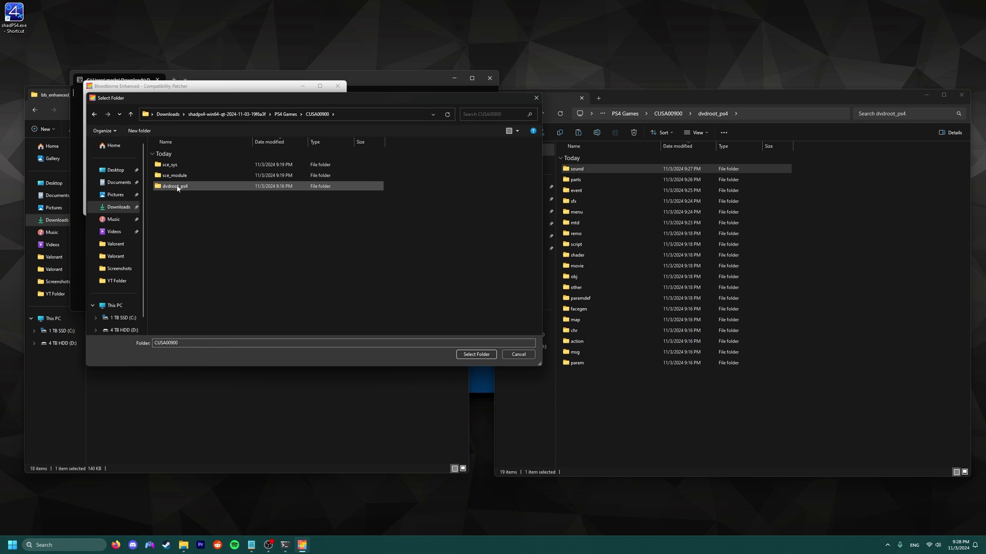
click(176, 188)
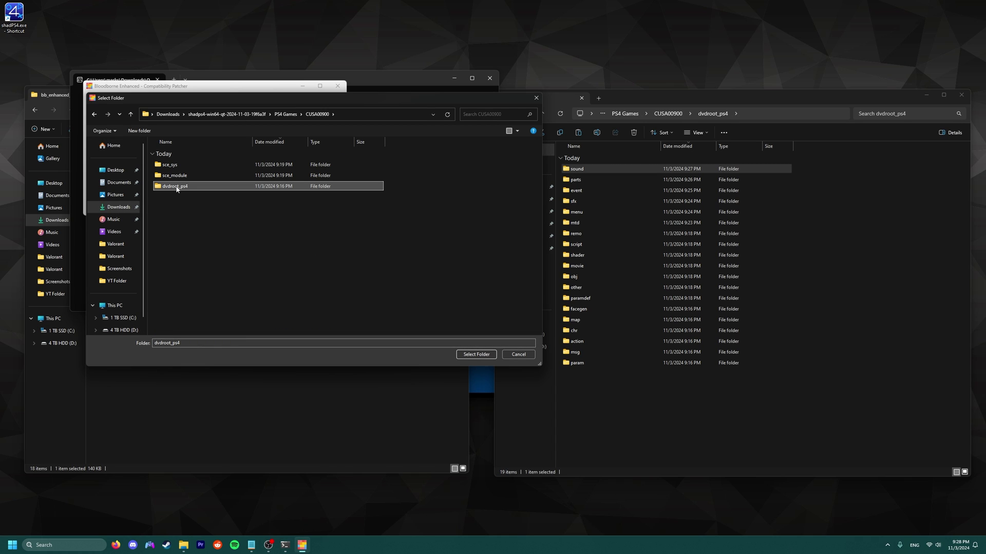
click(476, 354)
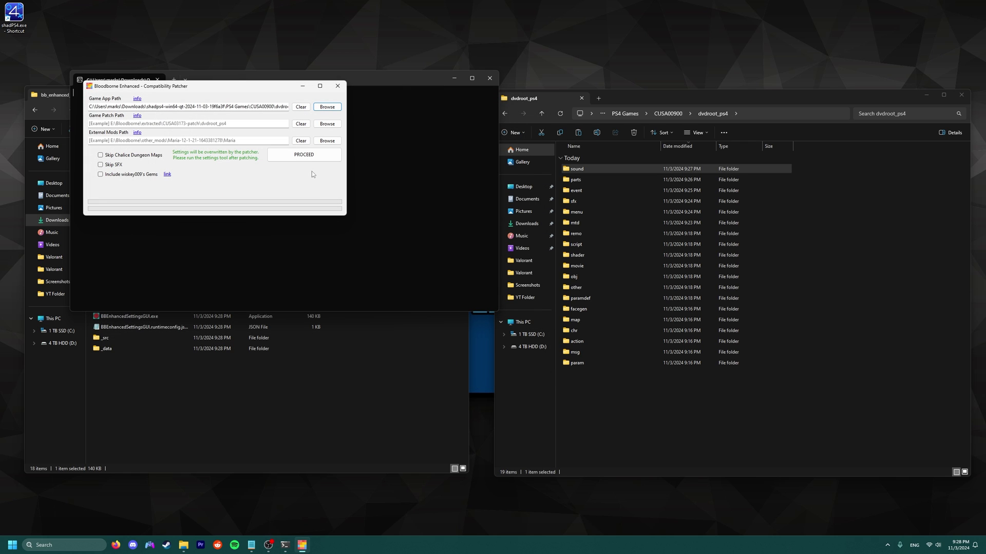
click(306, 156)
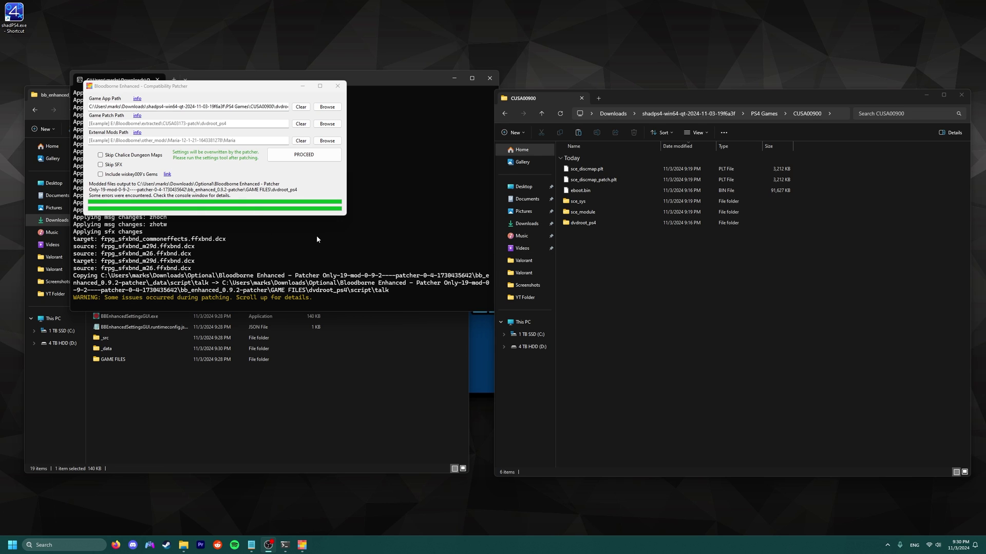
click(337, 87)
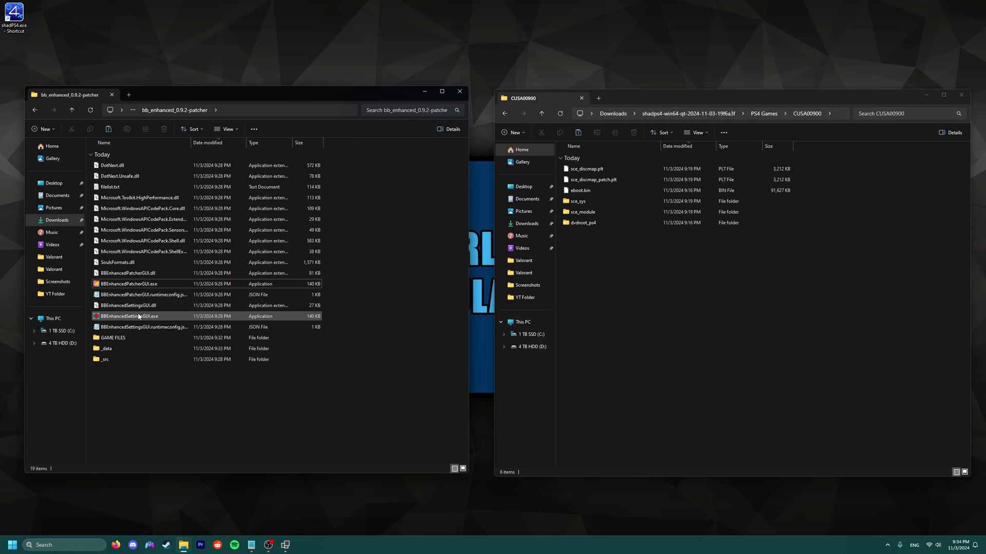
In BBEnhancedSettingsGUI.exe, disable Random Moon Cycles, set Advance the Cycle to NG+3, save the settings and close it.
double_click(139, 317)
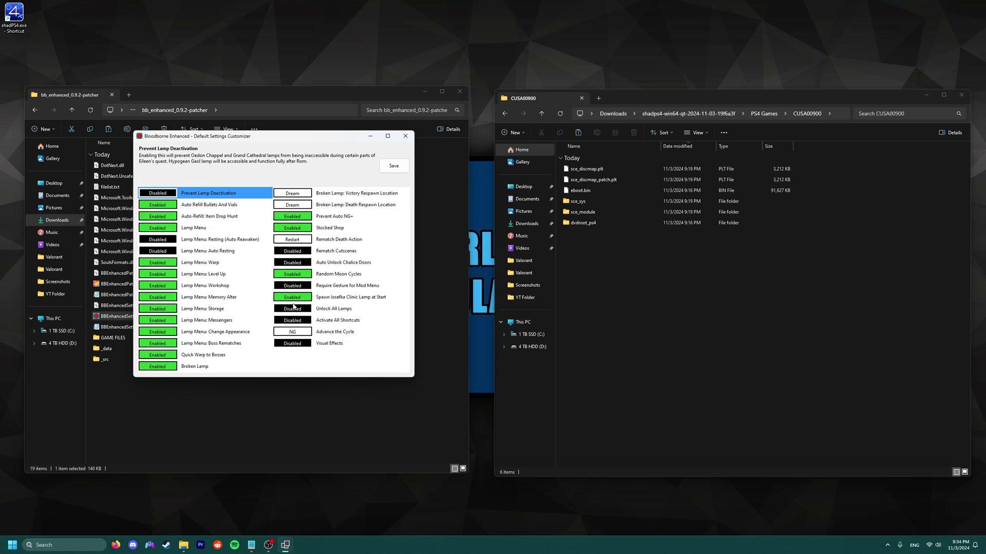
click(292, 274)
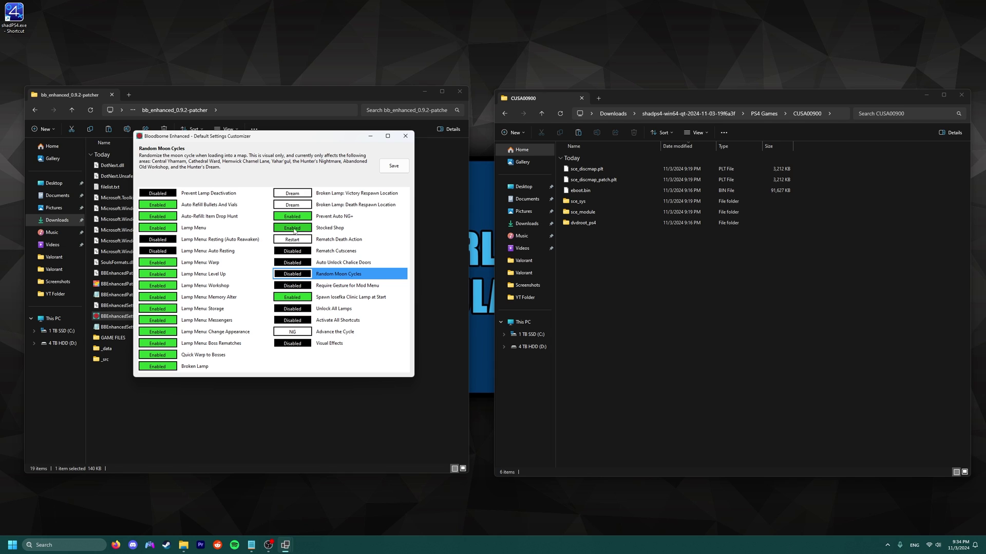
click(288, 332)
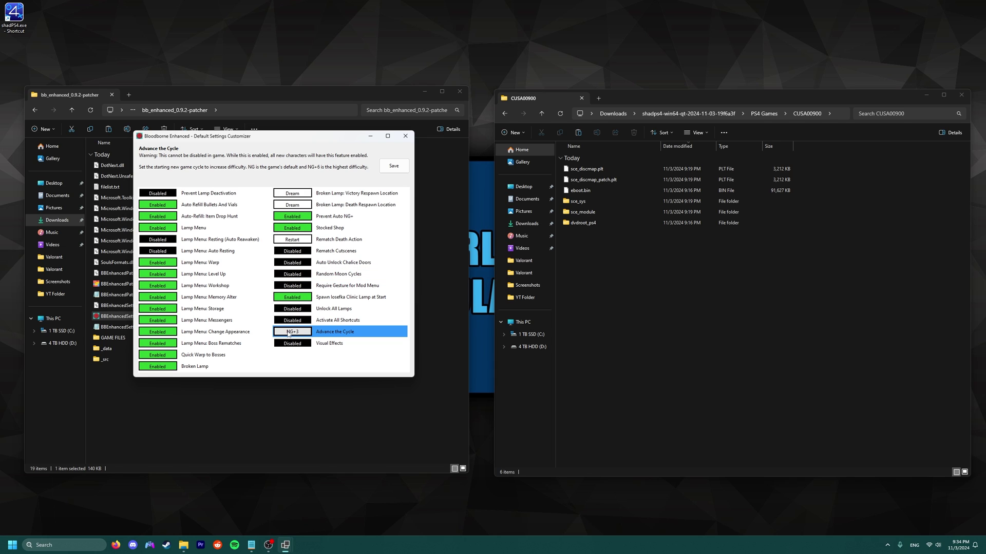
right_click(288, 332)
click(397, 171)
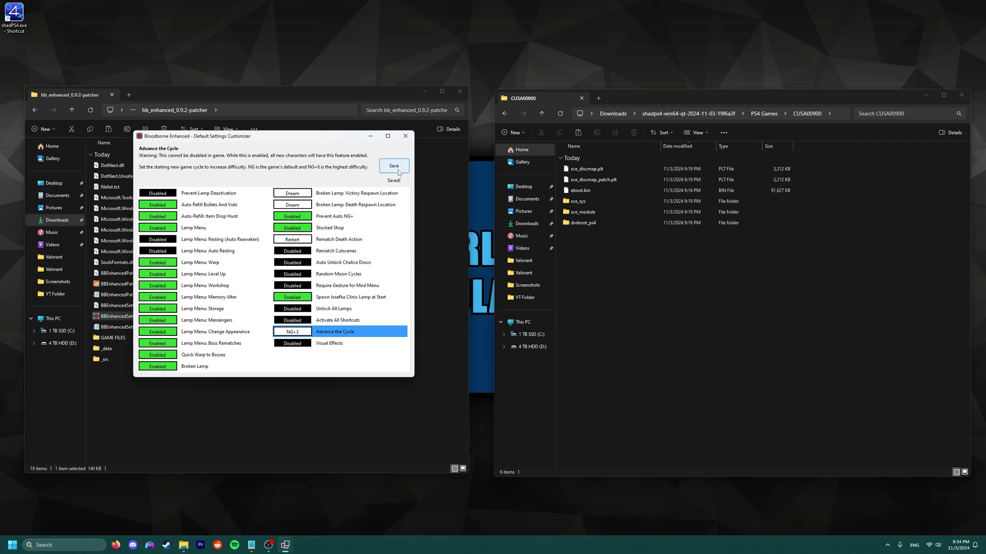
click(405, 136)
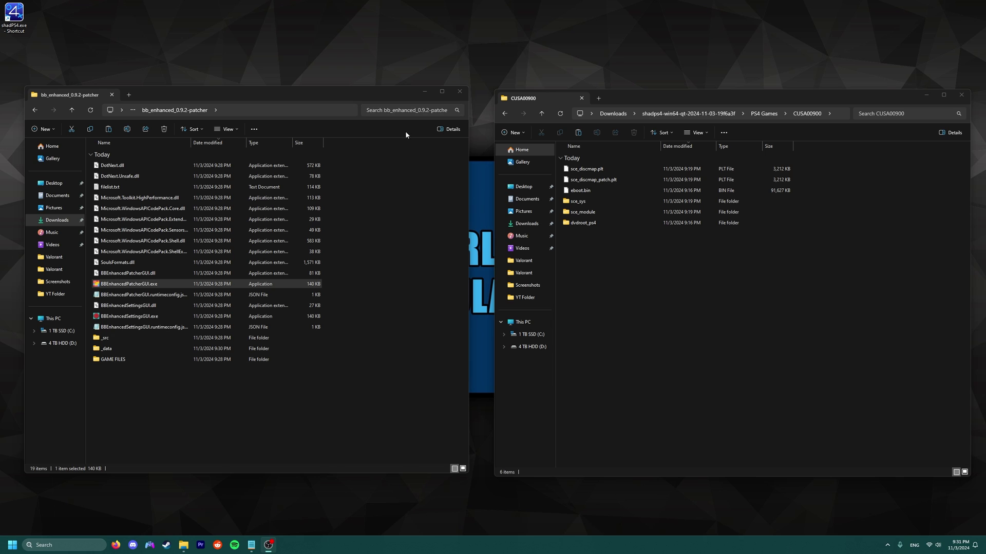
Move the patched dvdroot_ps4 folder from GAME FILES into CUSA00900 and the BBReShade folder from Mods Recommendations into the shadps4-win64-qt folder.
double_click(126, 360)
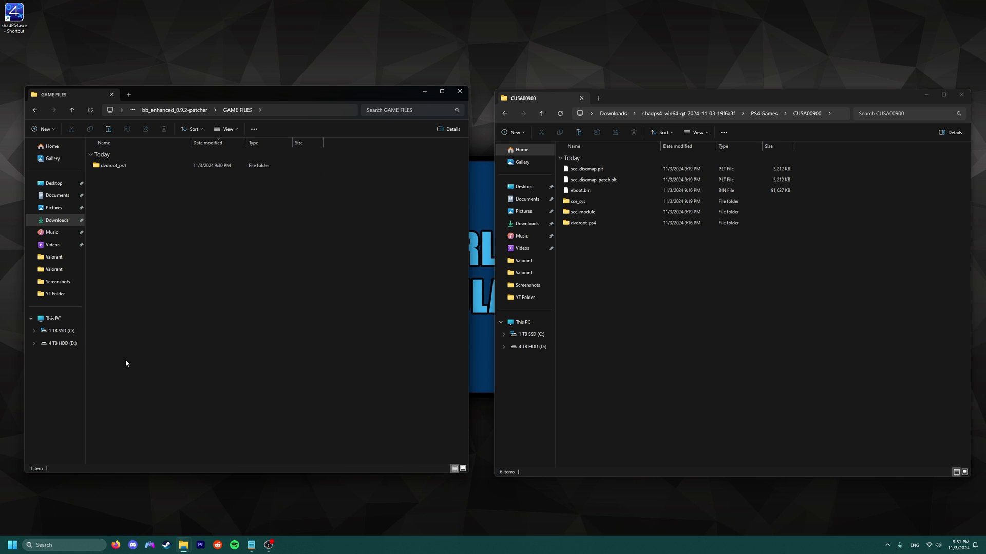
drag(113, 165, 662, 280)
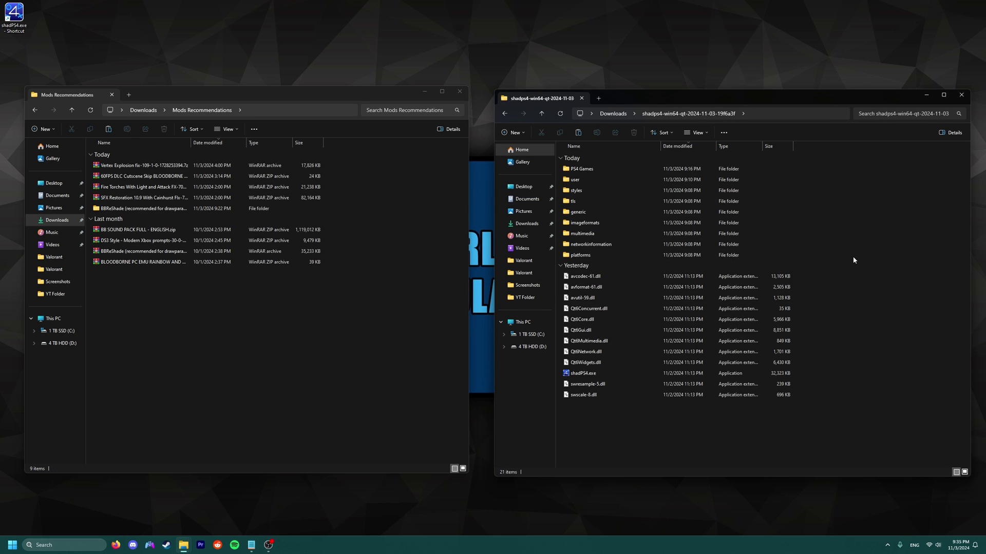
click(122, 209)
drag(122, 209, 854, 230)
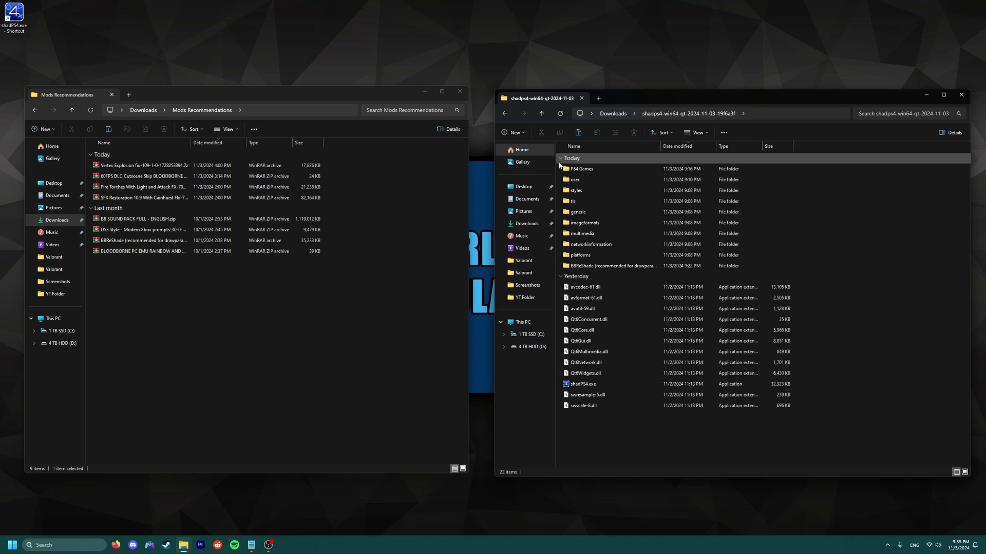
Run ReShade_Setup_6.3.3.exe and install ReShade for shadPS4.exe with the Vulkan rendering API.
click(143, 109)
click(131, 166)
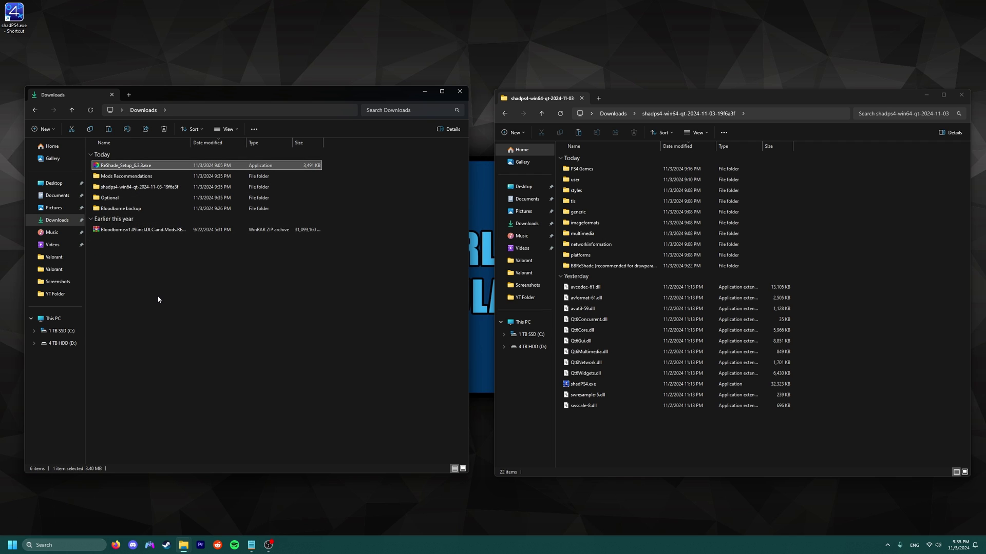
double_click(145, 166)
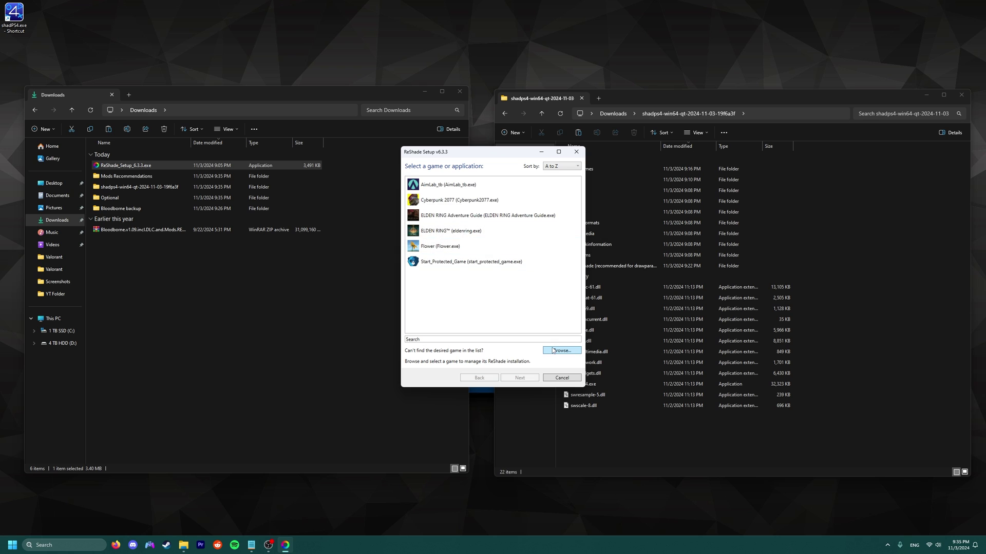
click(552, 350)
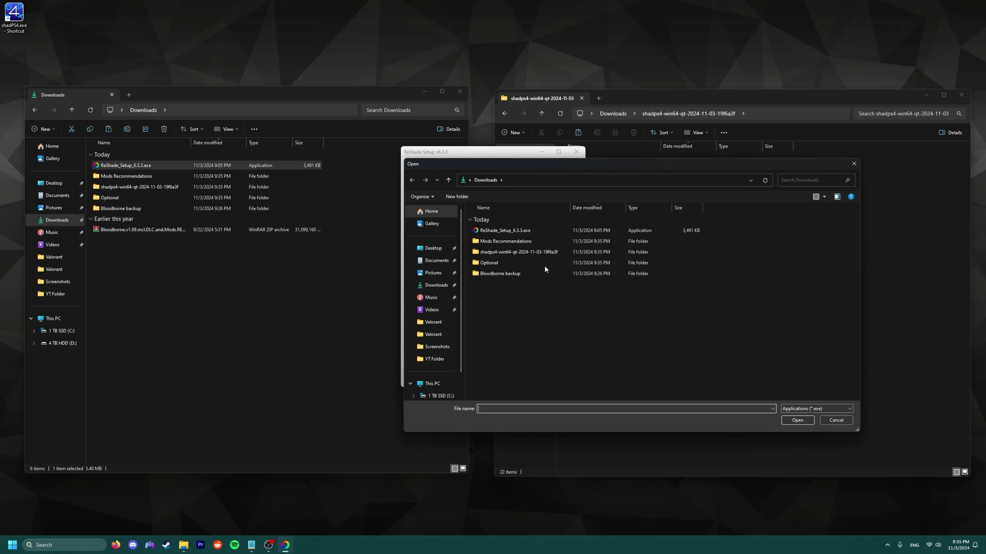
double_click(528, 253)
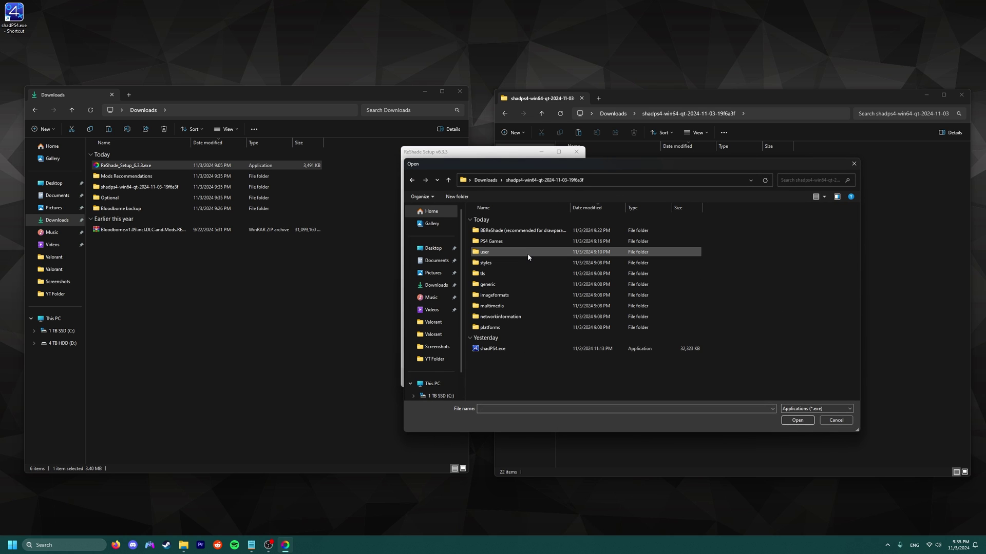
double_click(492, 349)
click(508, 380)
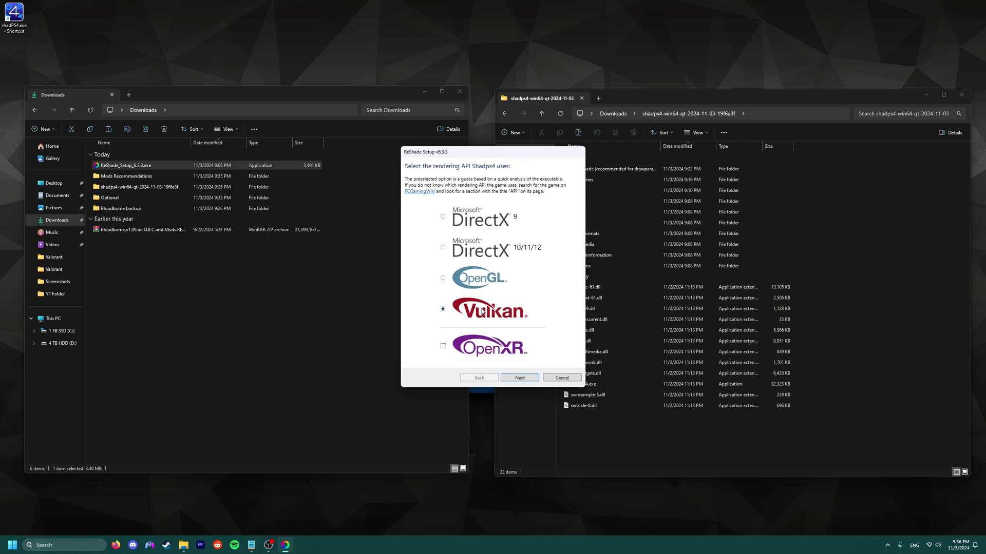
click(505, 379)
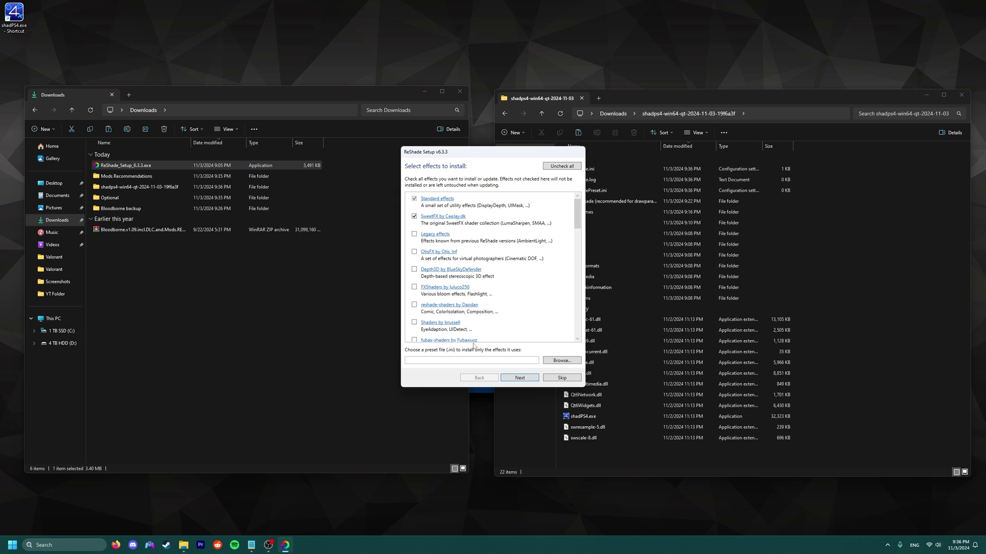
Choose BBReShadeSubtlePreset.ini from the BBReShade folder as the preset, install the effects it uses and finish the ReShade setup.
click(547, 362)
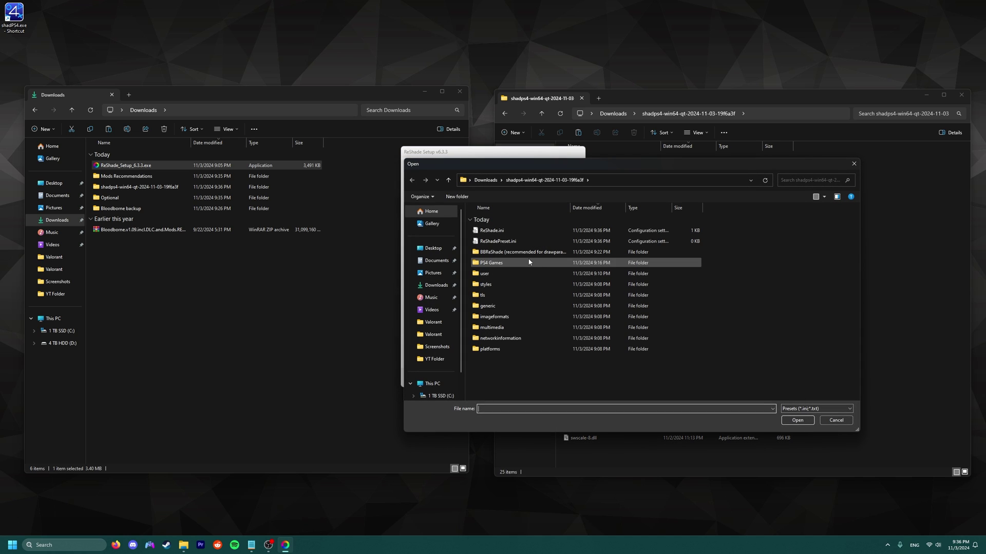
double_click(515, 252)
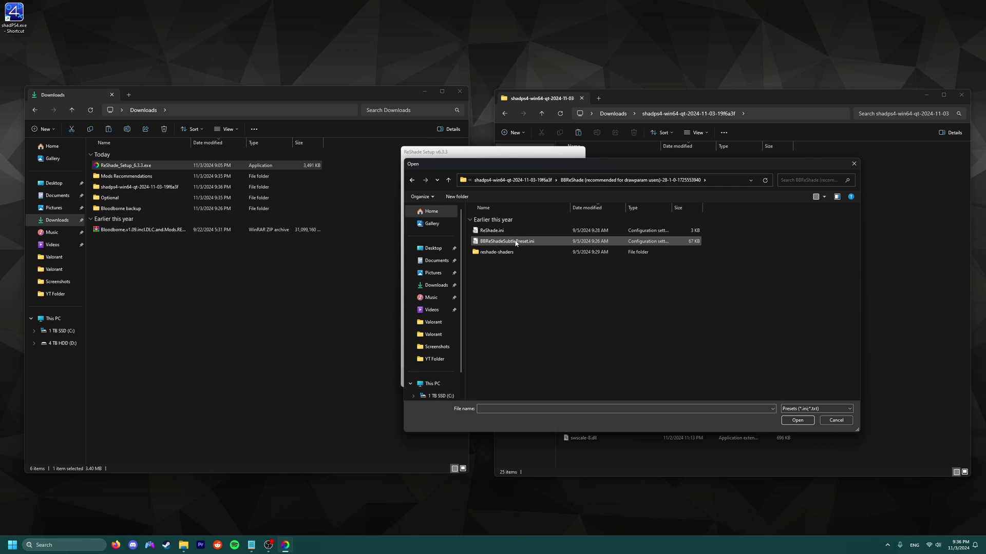
double_click(509, 242)
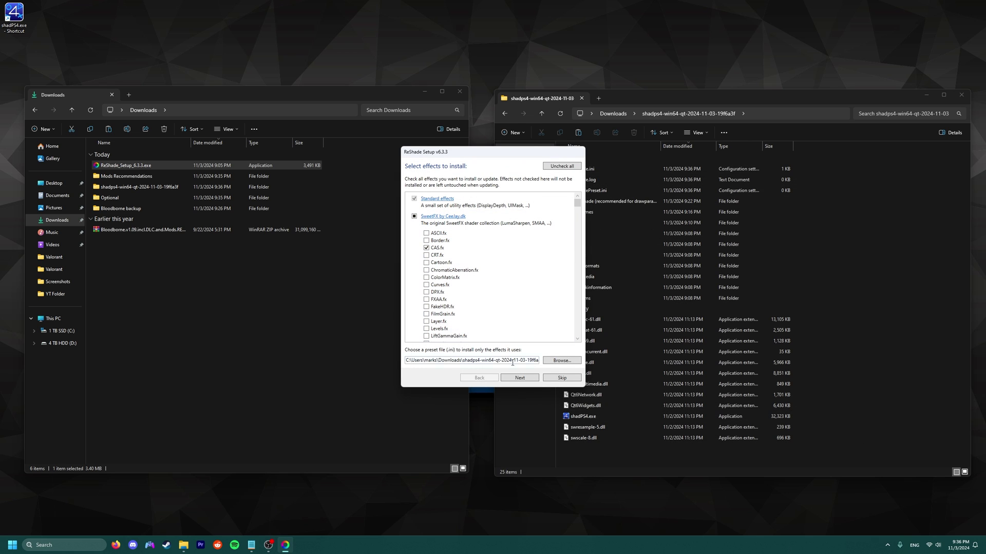
click(509, 380)
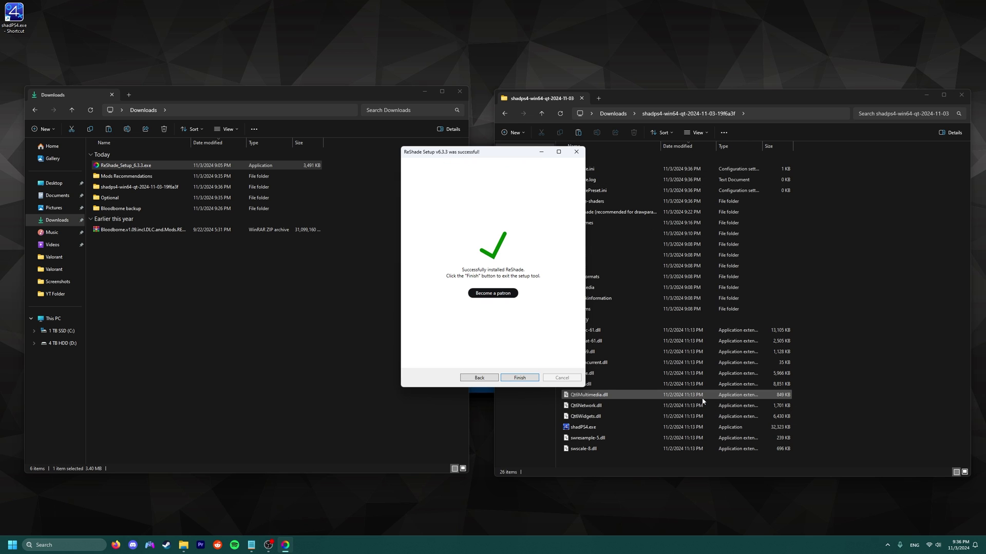
click(518, 379)
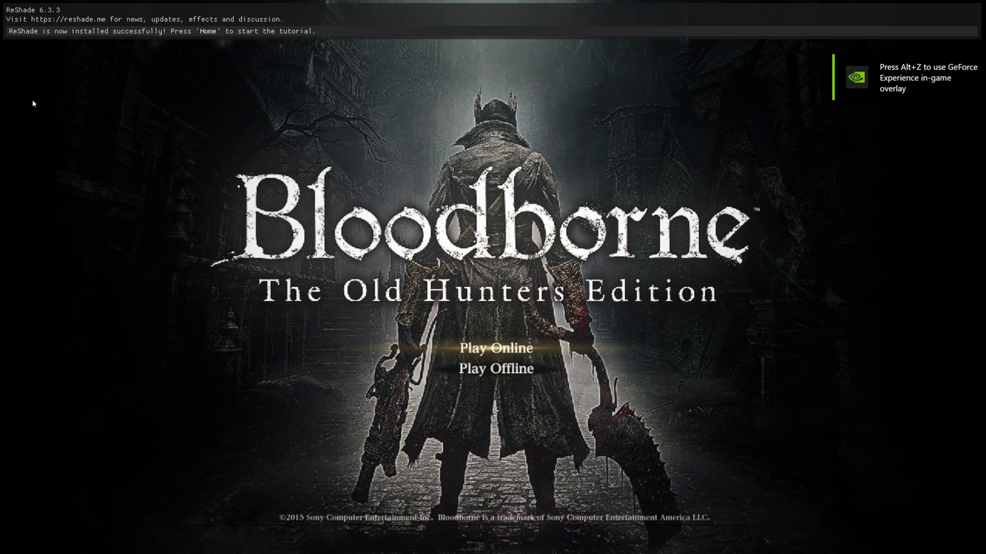
Open the ReShade overlay in Bloodborne, skip the tutorial, enable Performance Mode and open the overlay's settings.
key(Home)
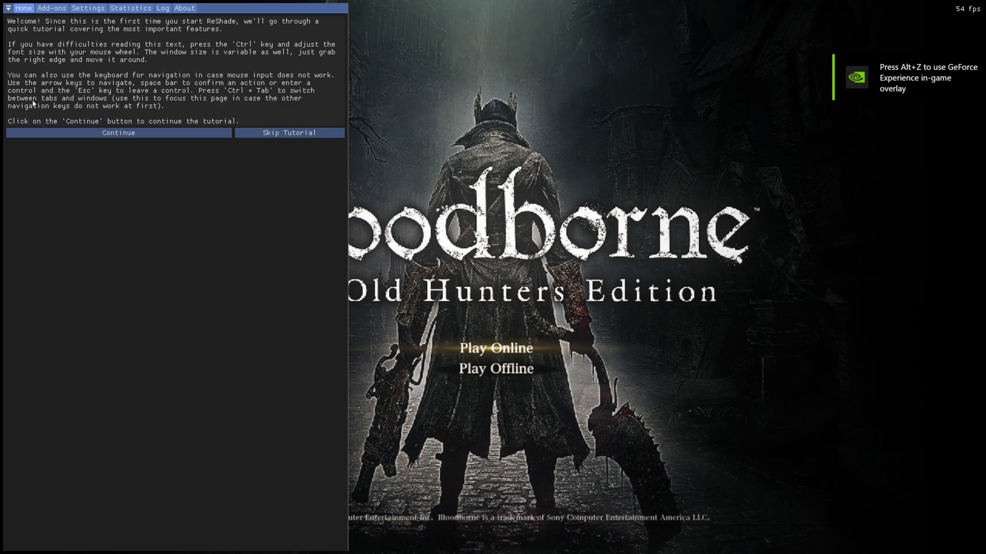
click(271, 133)
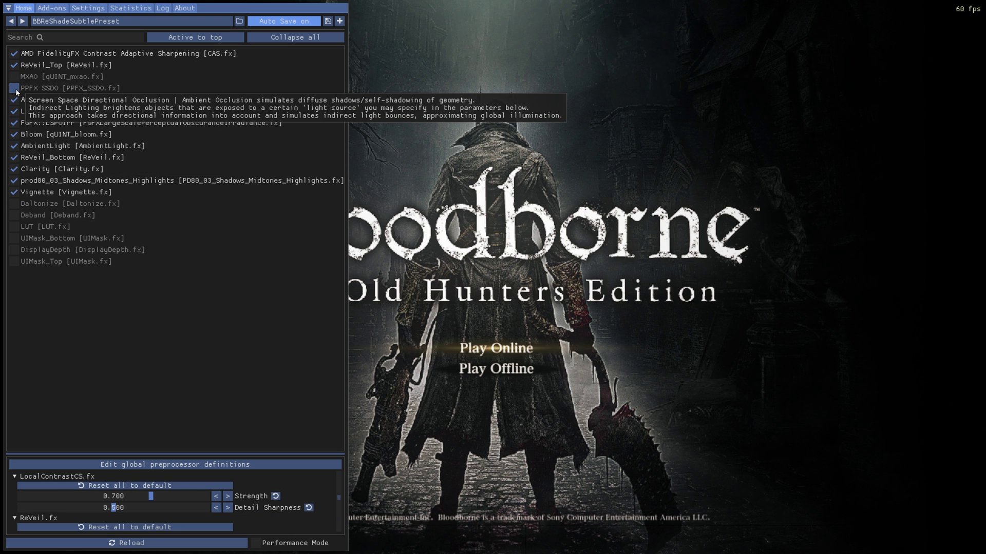
click(256, 545)
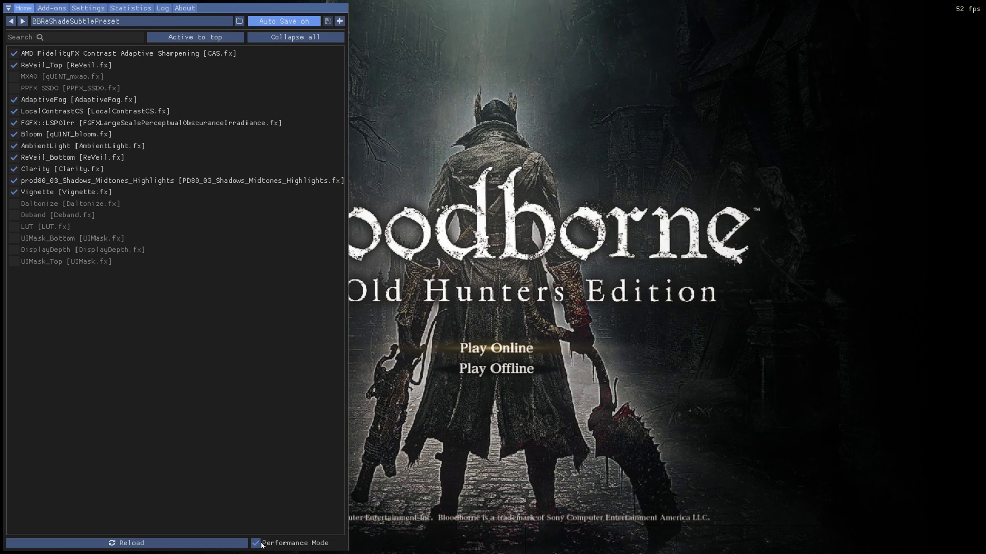
click(88, 9)
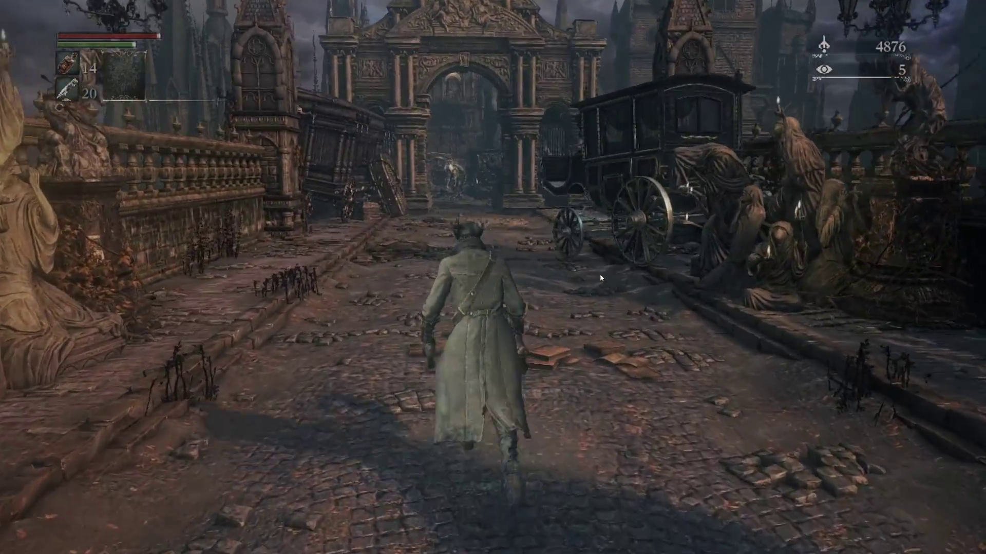
Bring up the ReShade overlay during gameplay to check the effects of BBReShadeSubtlePreset, and hide it again.
key(Home)
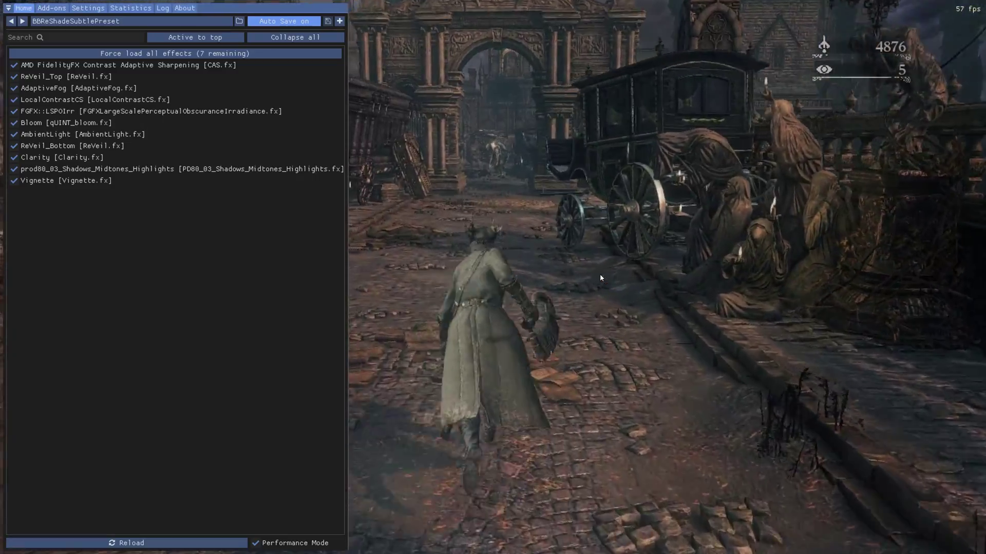
key(Home)
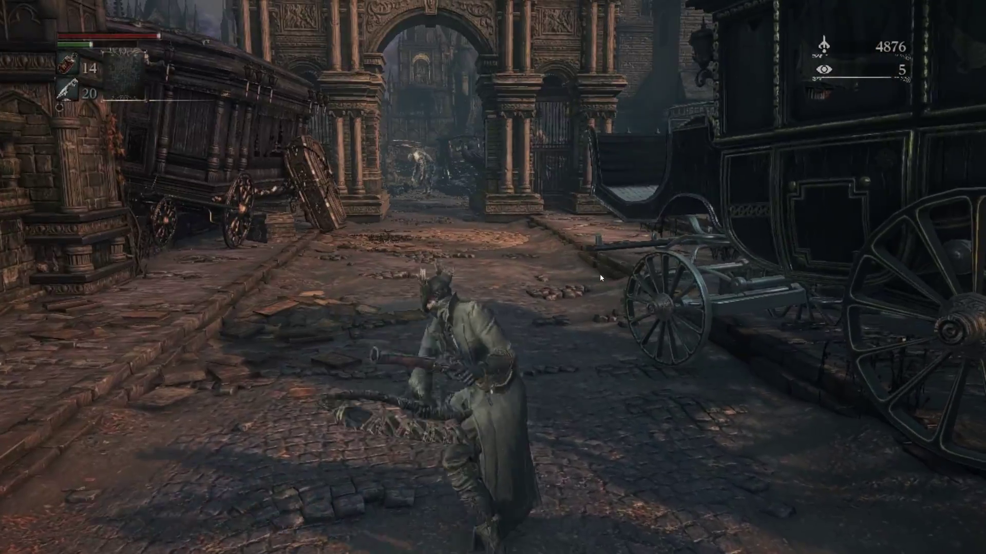